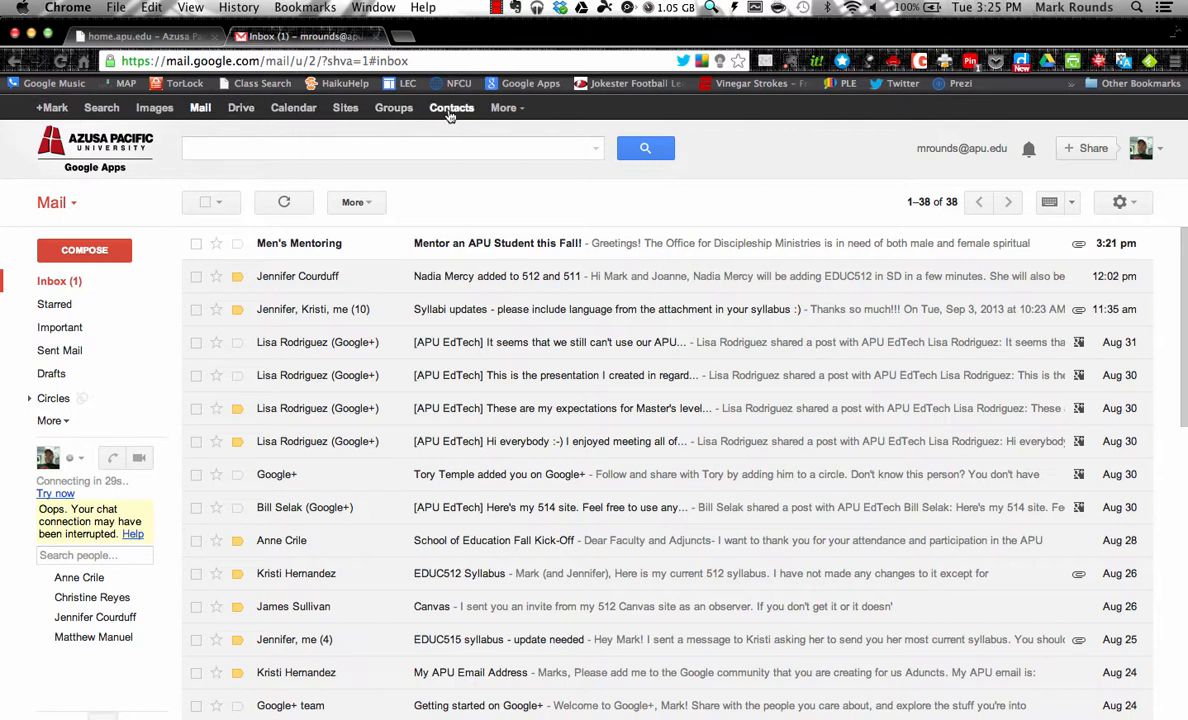
Open Blogger from the Google apps and confirm the existing Google+ profile to continue to the dashboard.
click(509, 112)
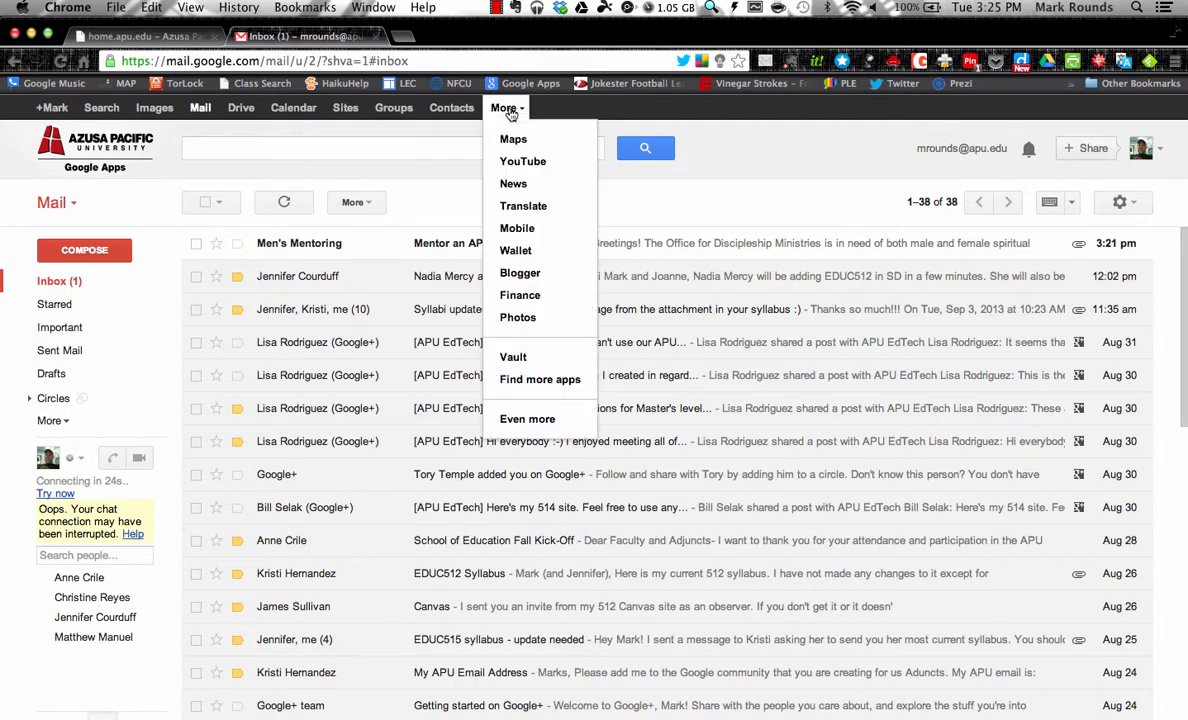
click(526, 282)
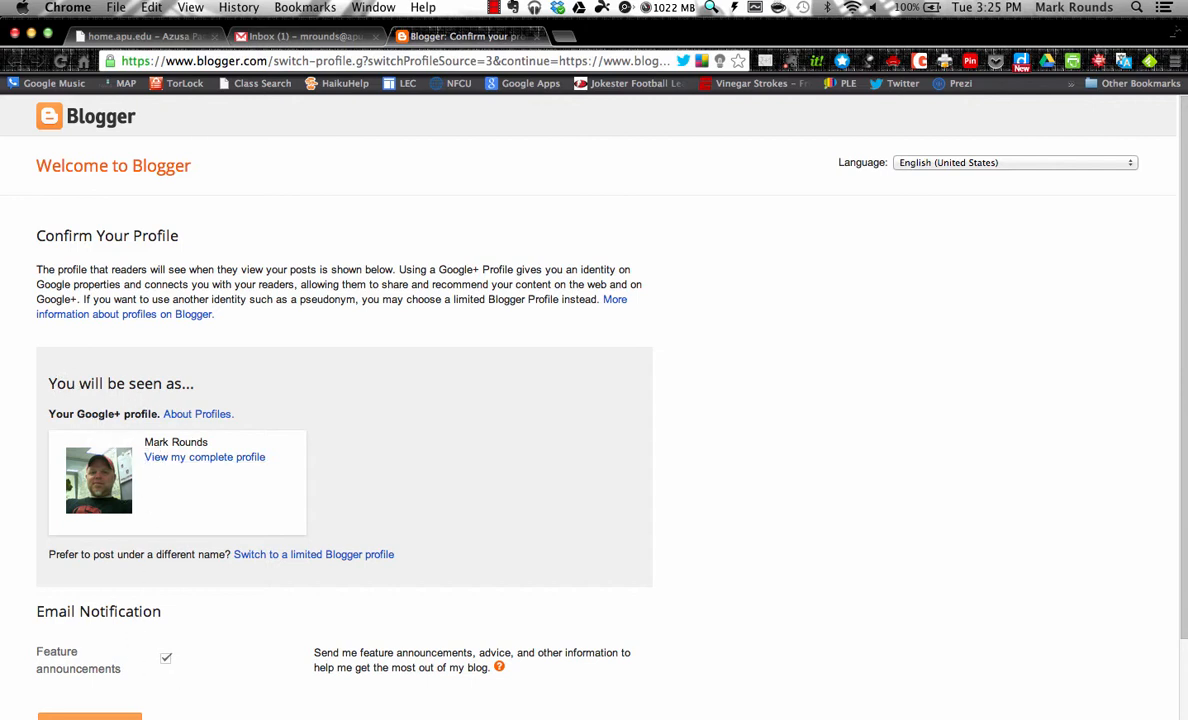
scroll(140, 704, down, 3)
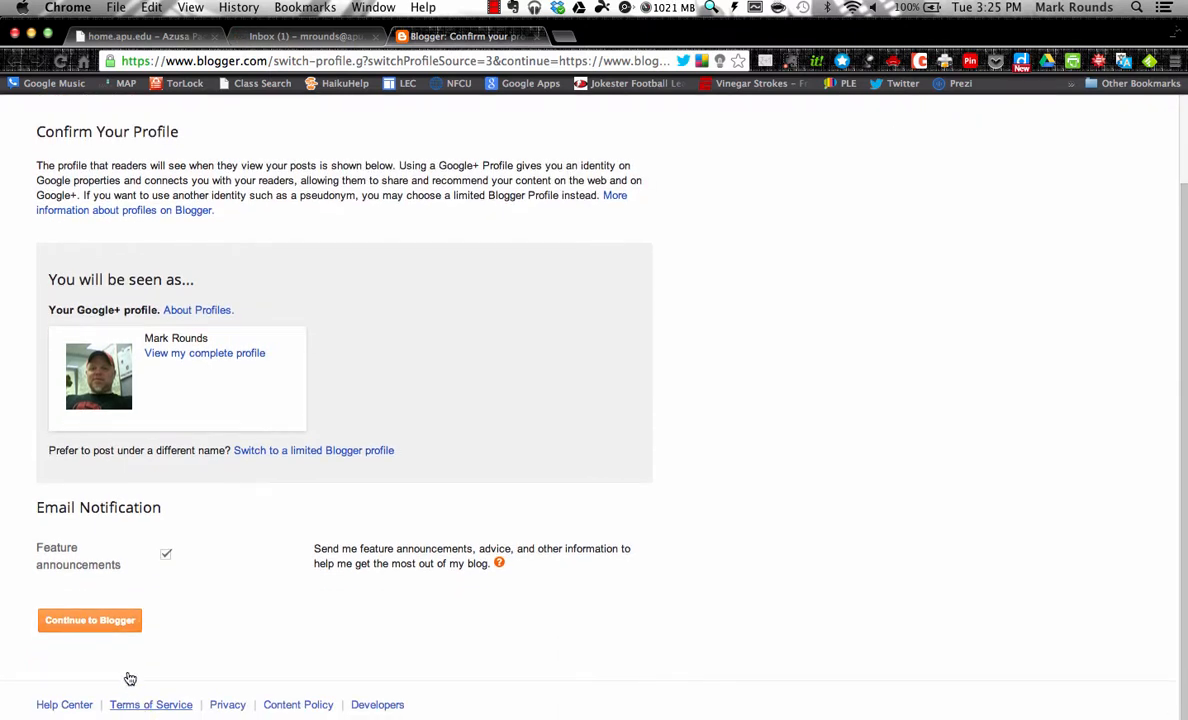
click(104, 622)
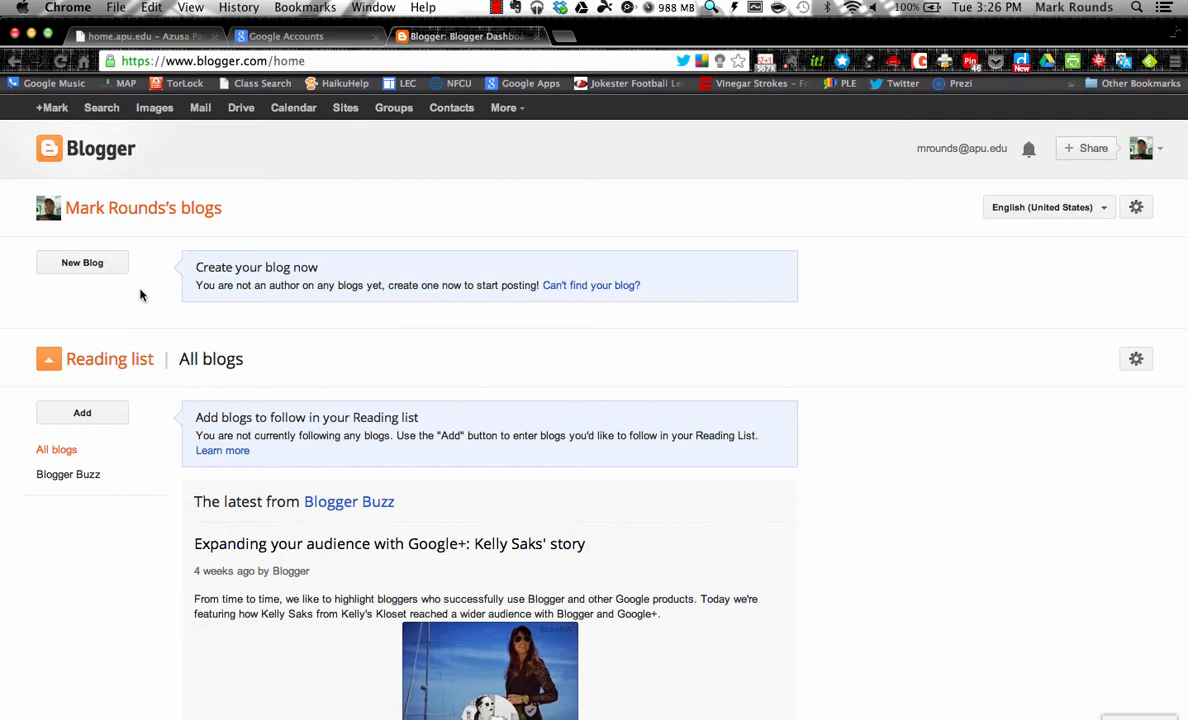
Start a new blog titled EDUC 512, with an address combining the owner's surname and educ512.
click(91, 276)
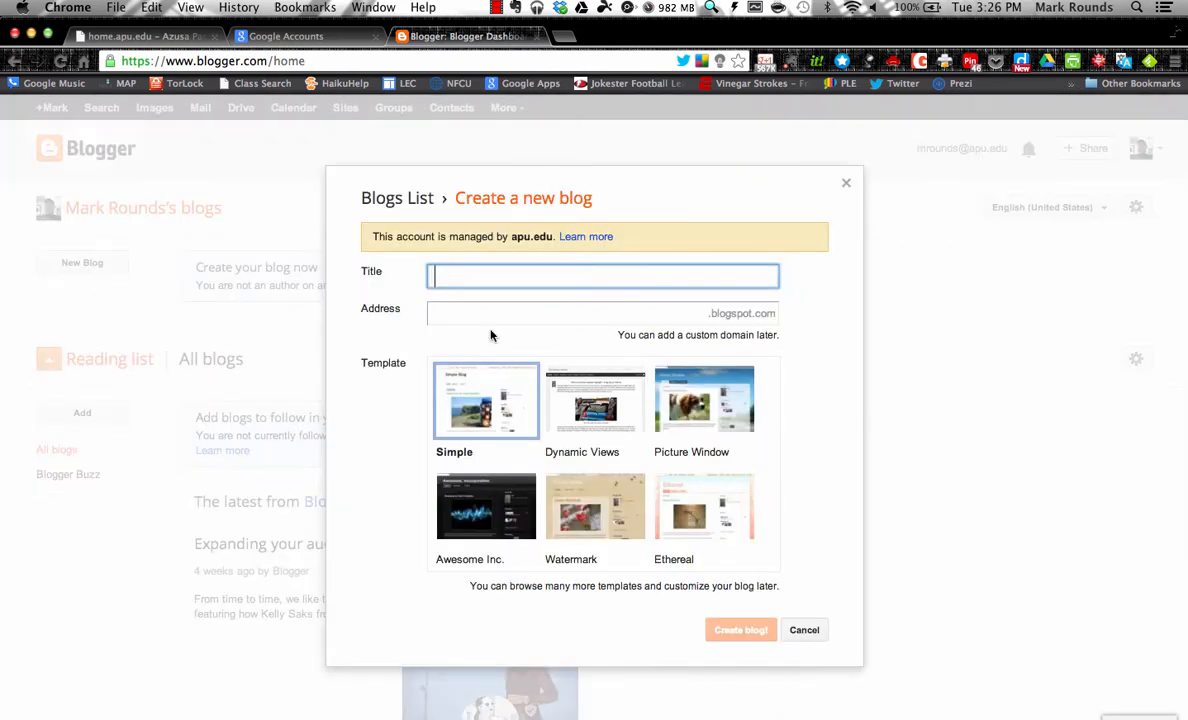
text(EDUC 512)
click(539, 314)
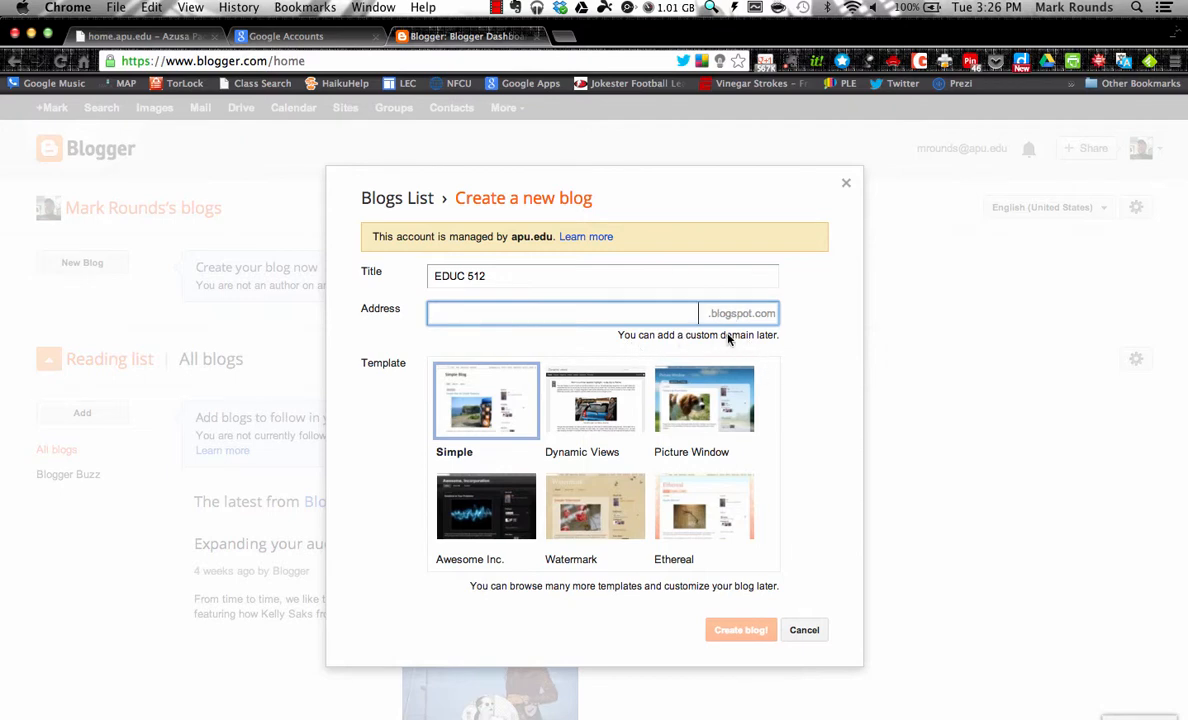
text(rounds)
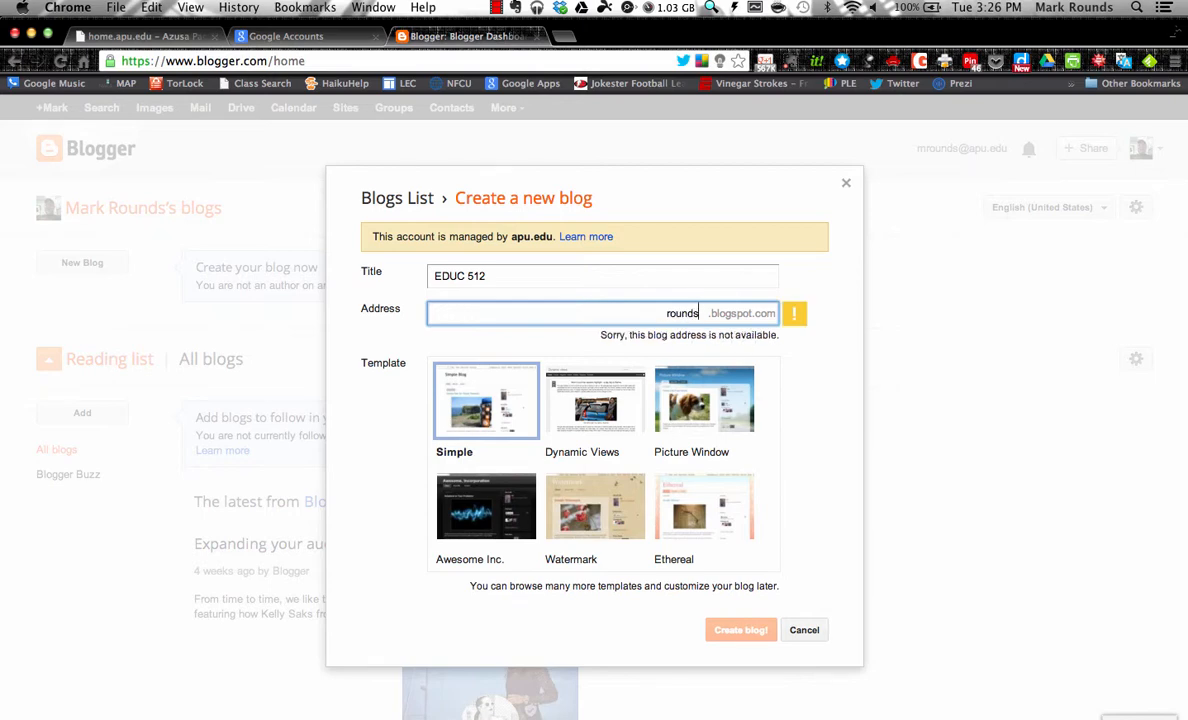
text(educ512)
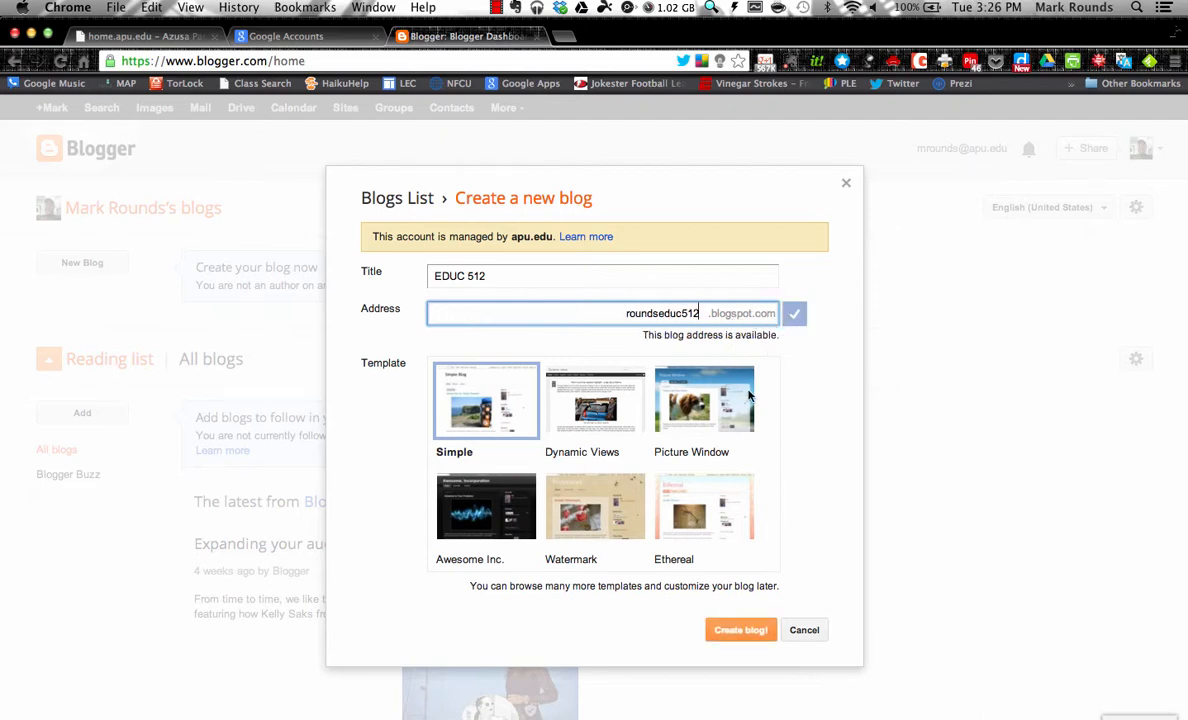
Create the blog with the Simple template and open its public page.
scroll(731, 490, down, 3)
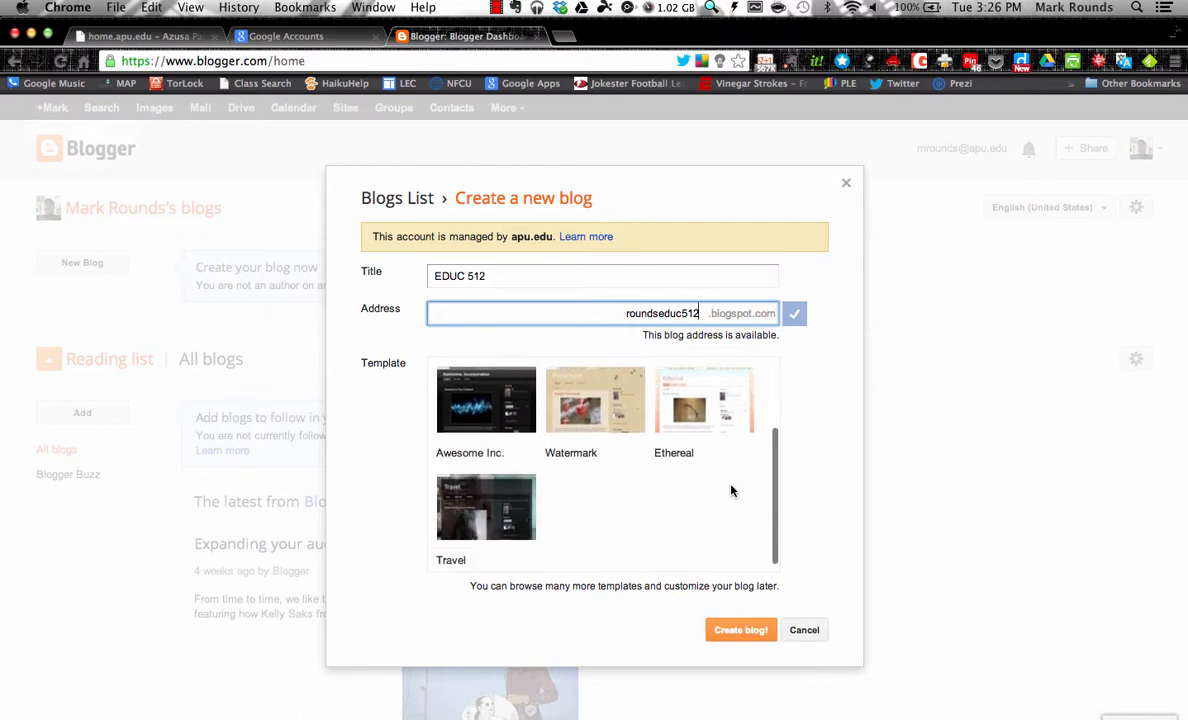
scroll(731, 490, up, 3)
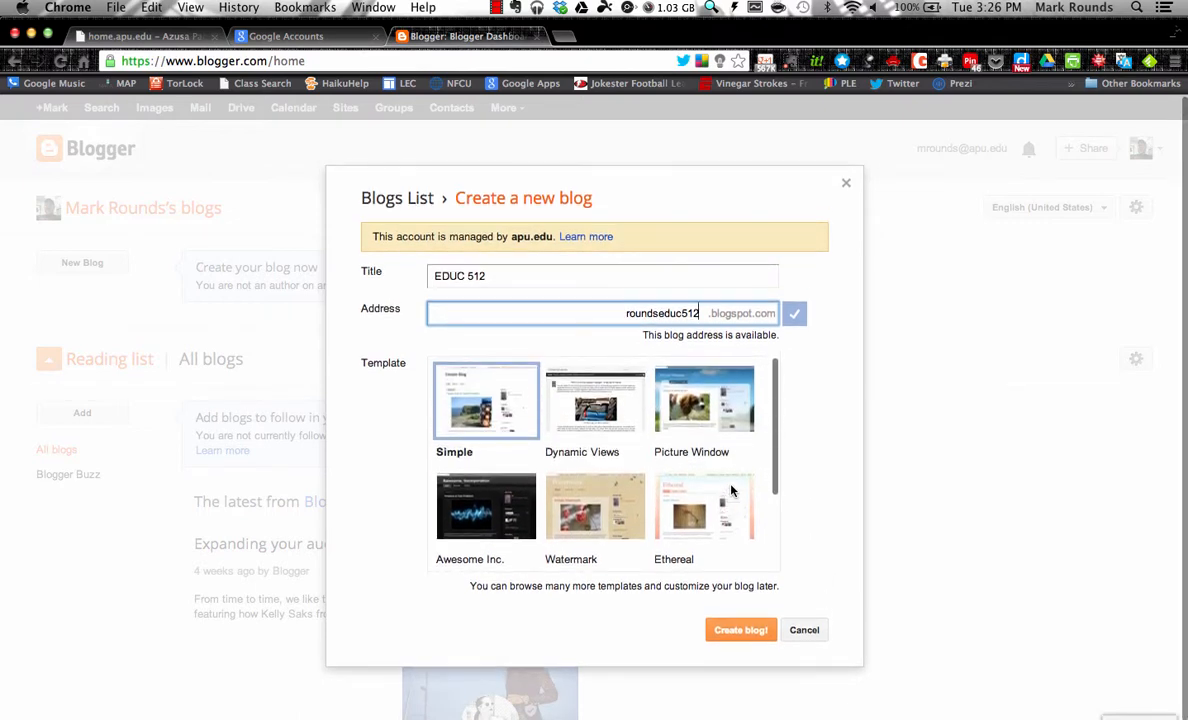
click(478, 420)
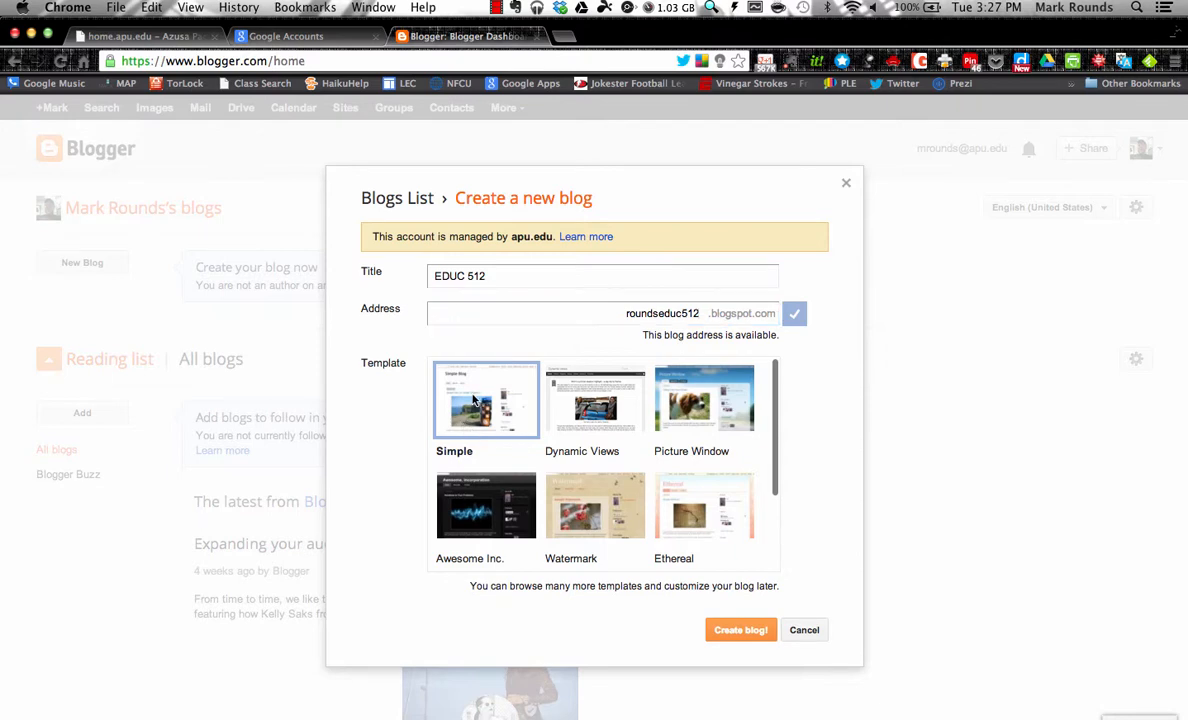
click(741, 638)
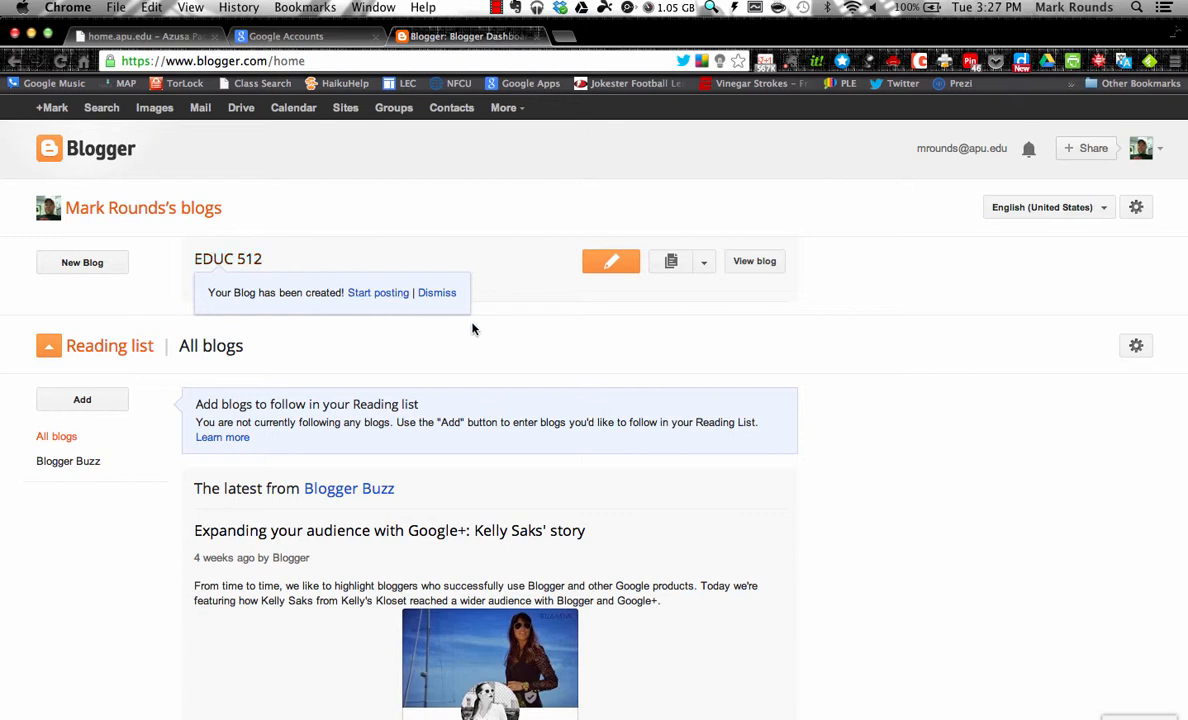
click(754, 263)
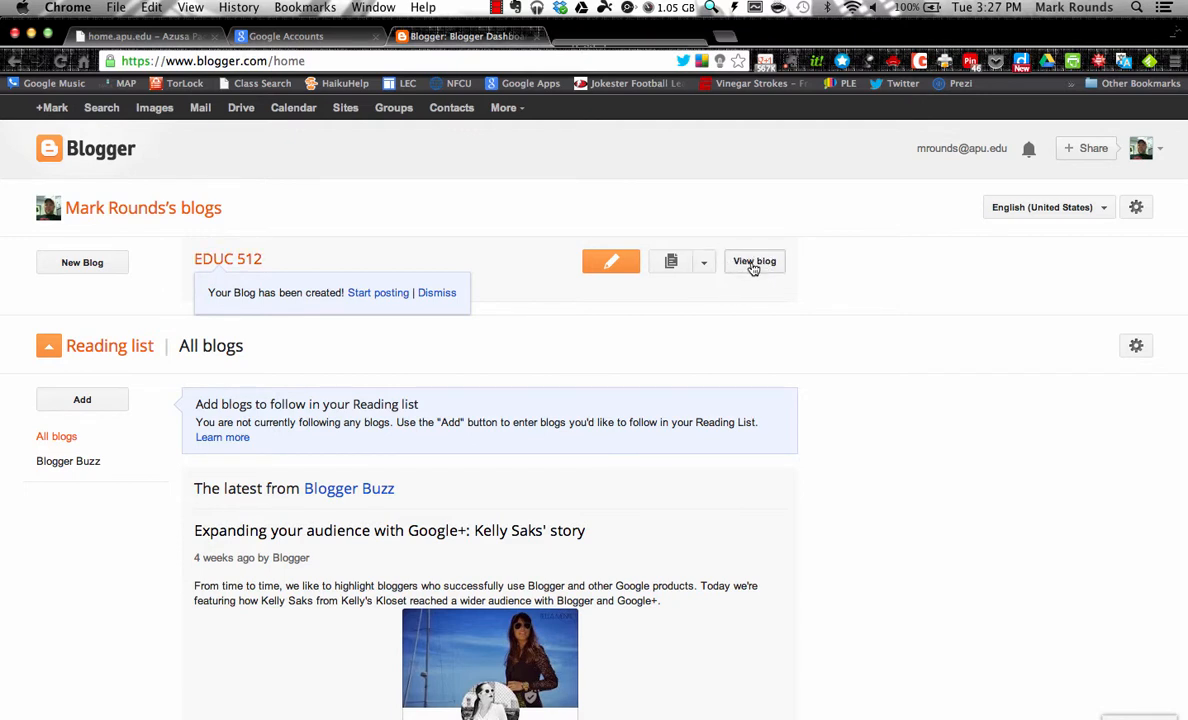
click(617, 40)
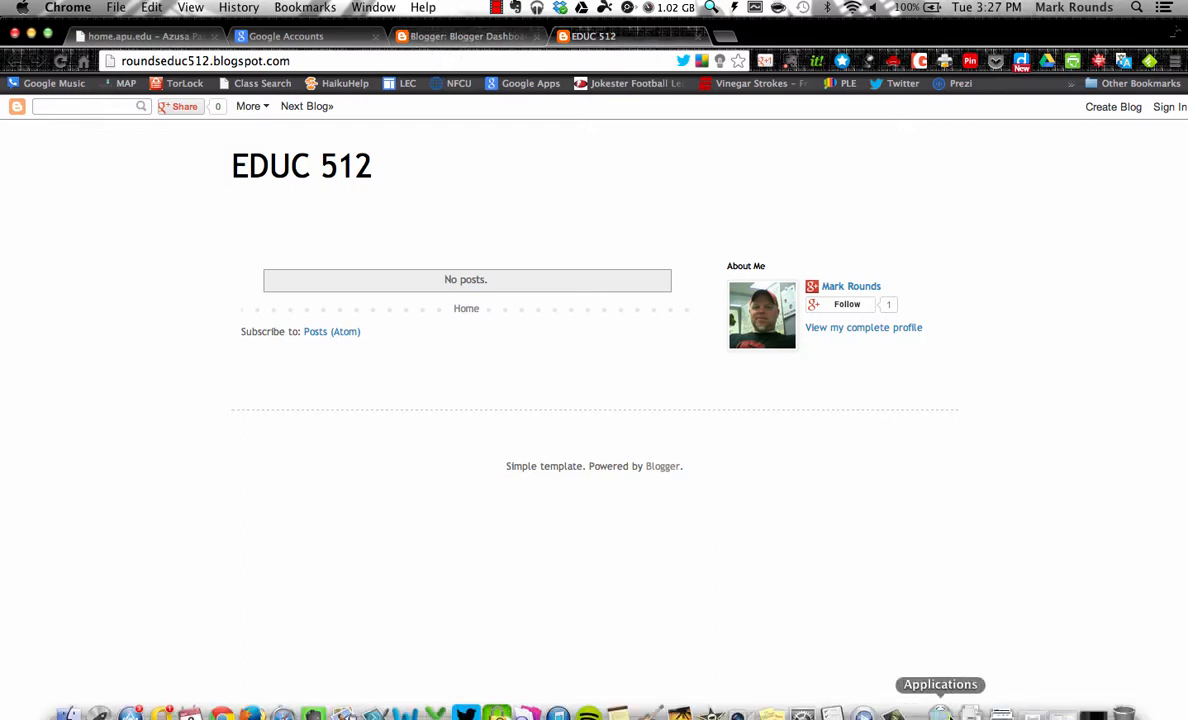
Launch Mouseposé from the Applications folder and turn on its pointer highlight.
click(946, 714)
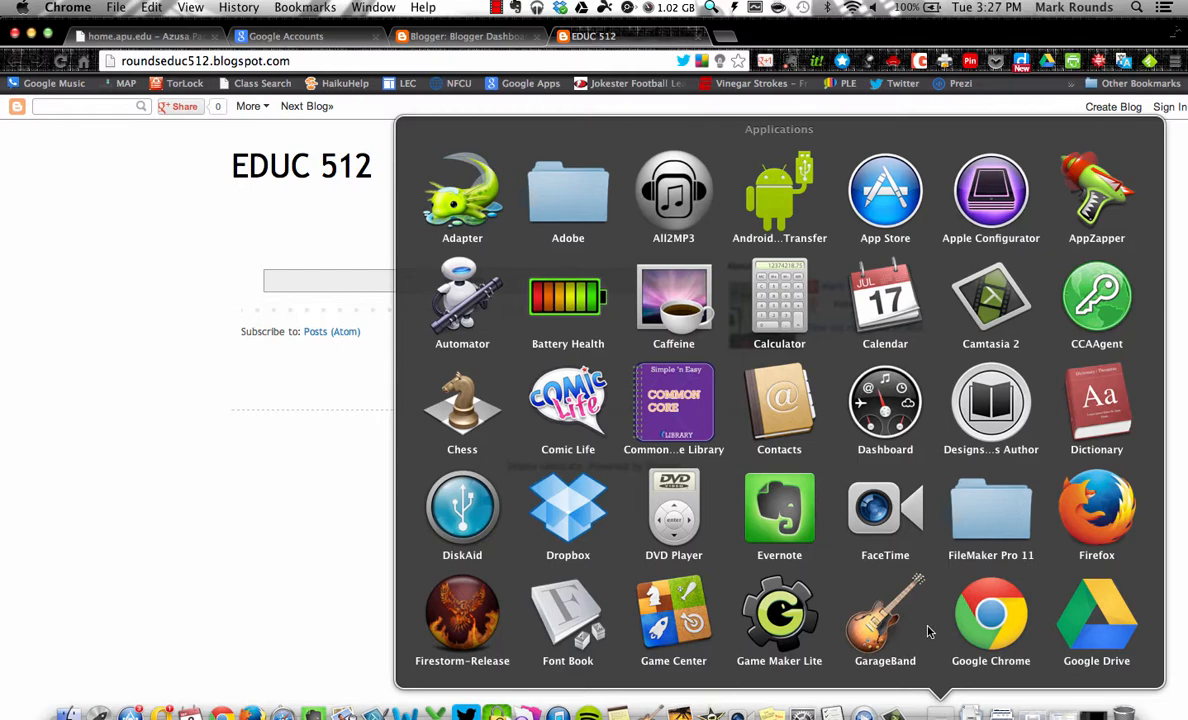
scroll(928, 631, down, 5)
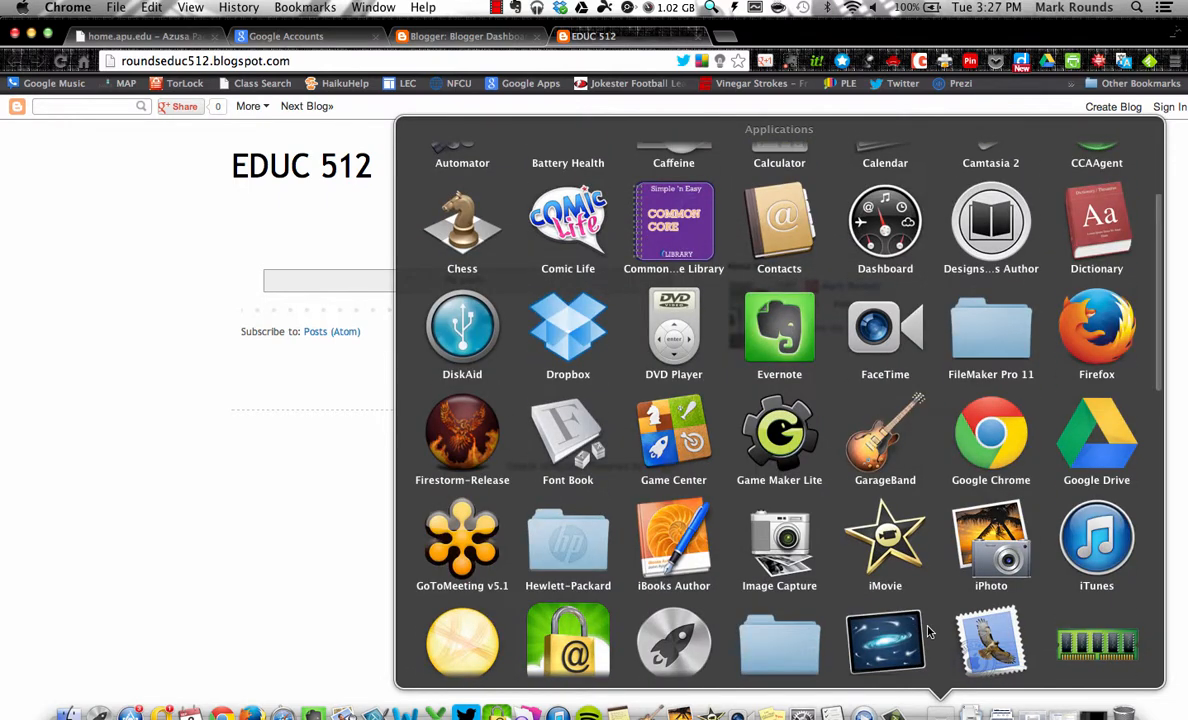
scroll(928, 631, down, 2)
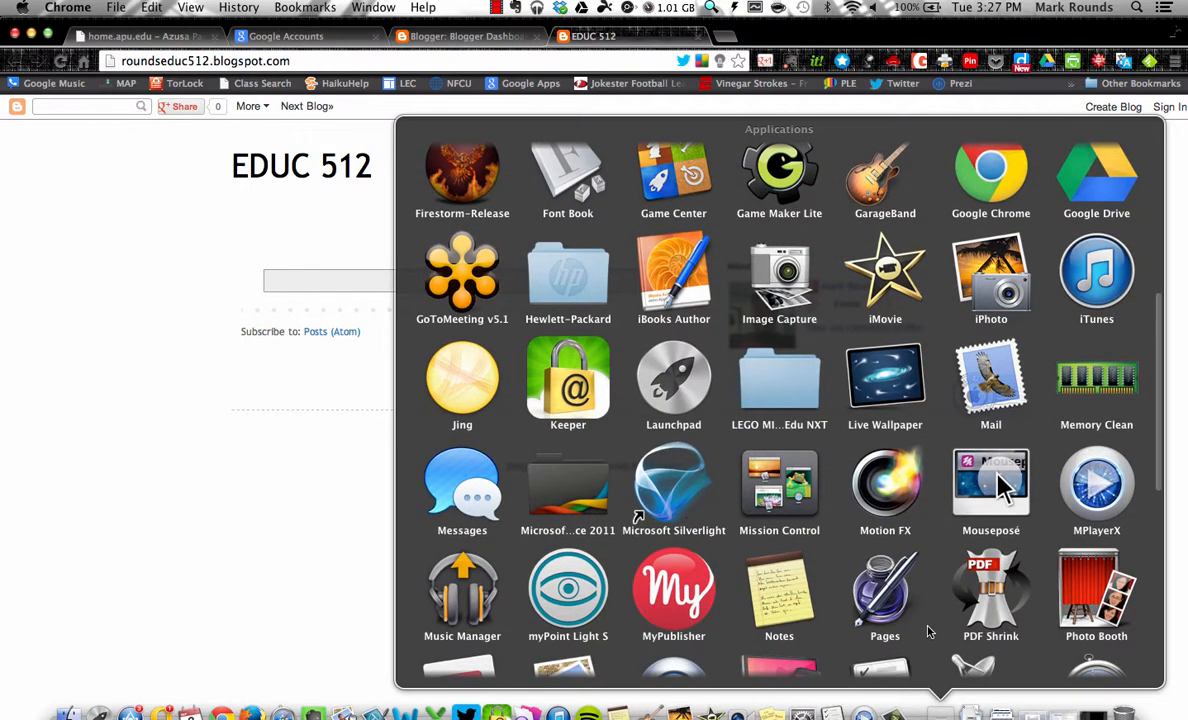
scroll(928, 631, down, 2)
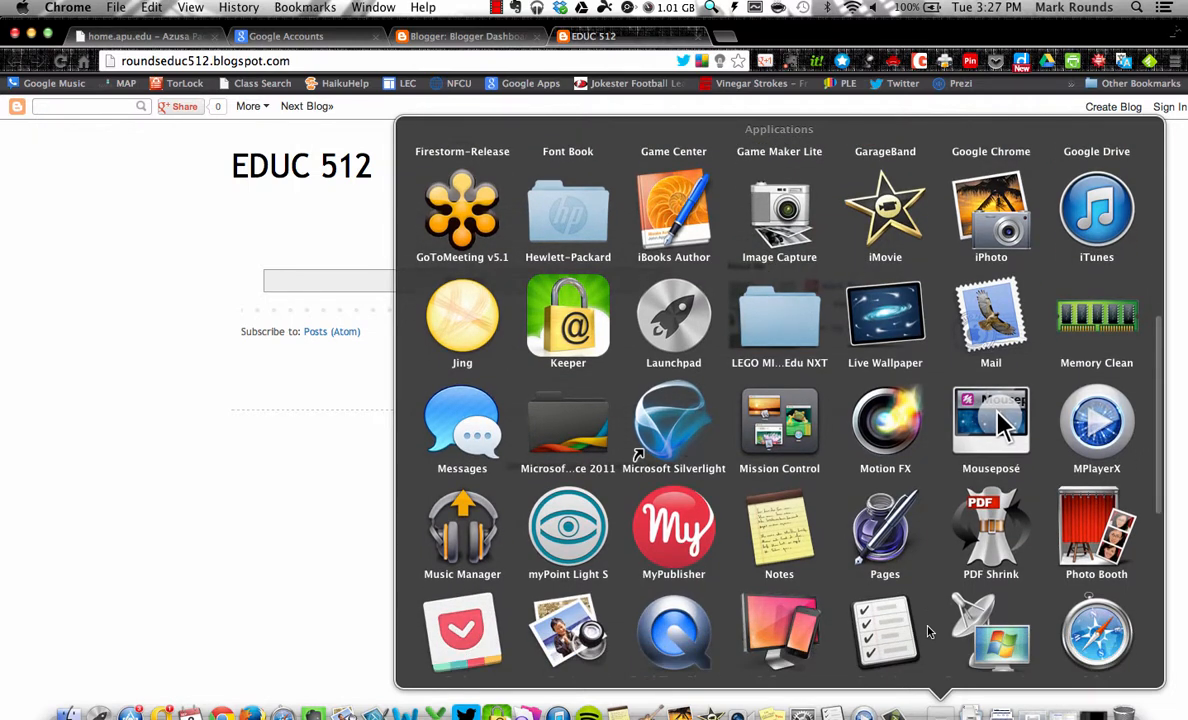
click(527, 489)
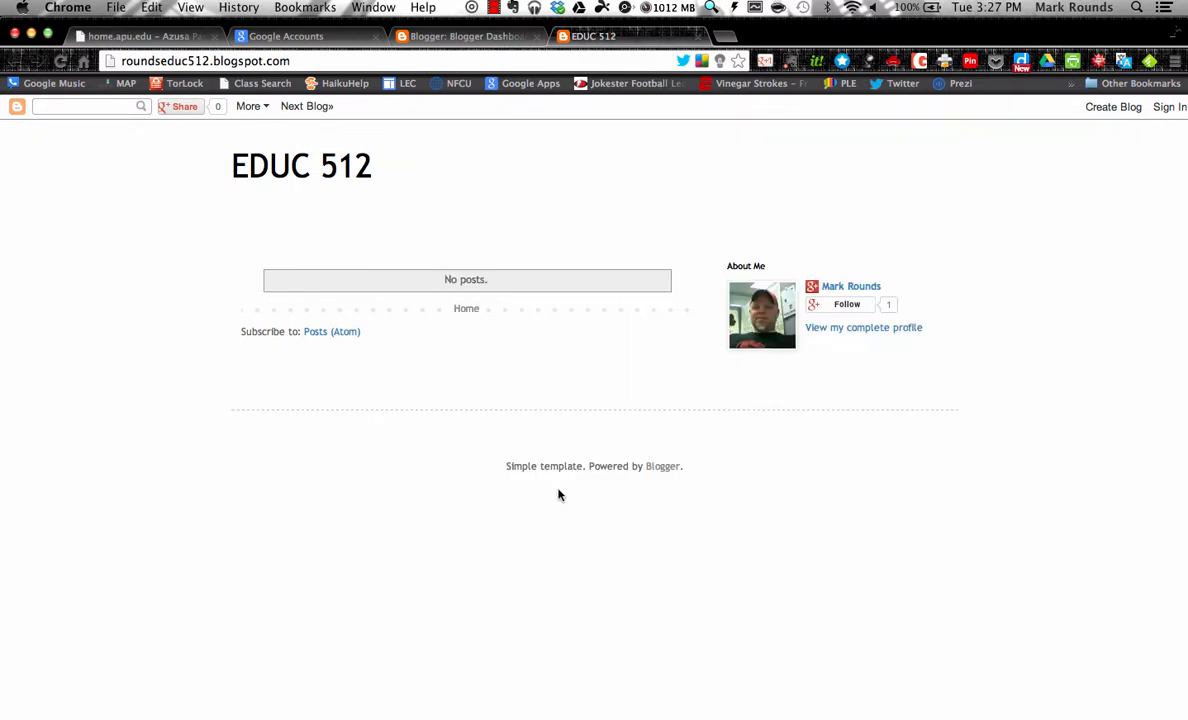
click(536, 453)
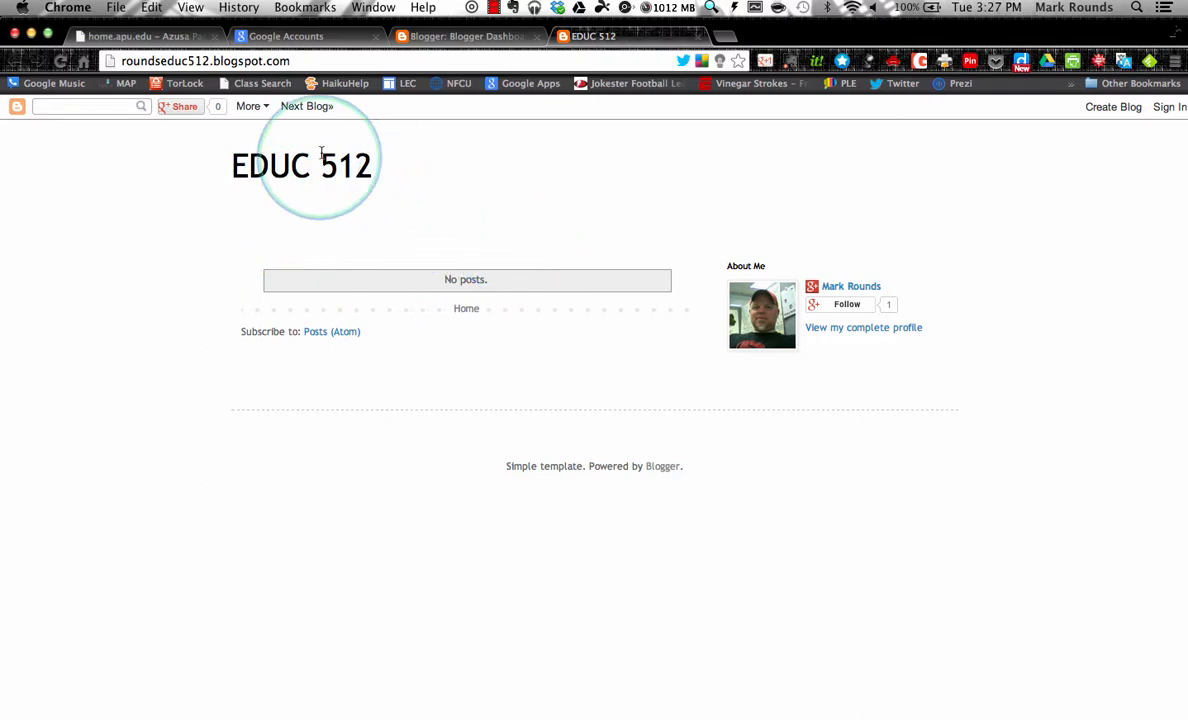
Return to the Blogger dashboard, dismiss the blog-created notice and start a new post in EDUC 512.
click(446, 37)
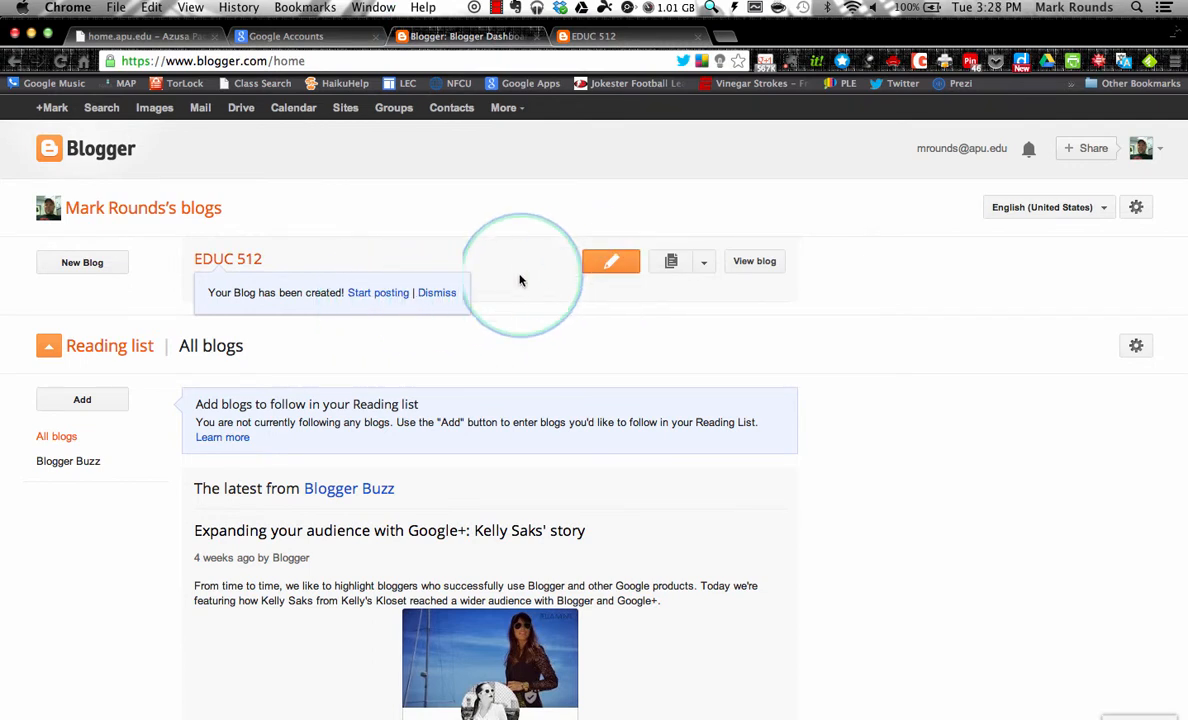
click(422, 294)
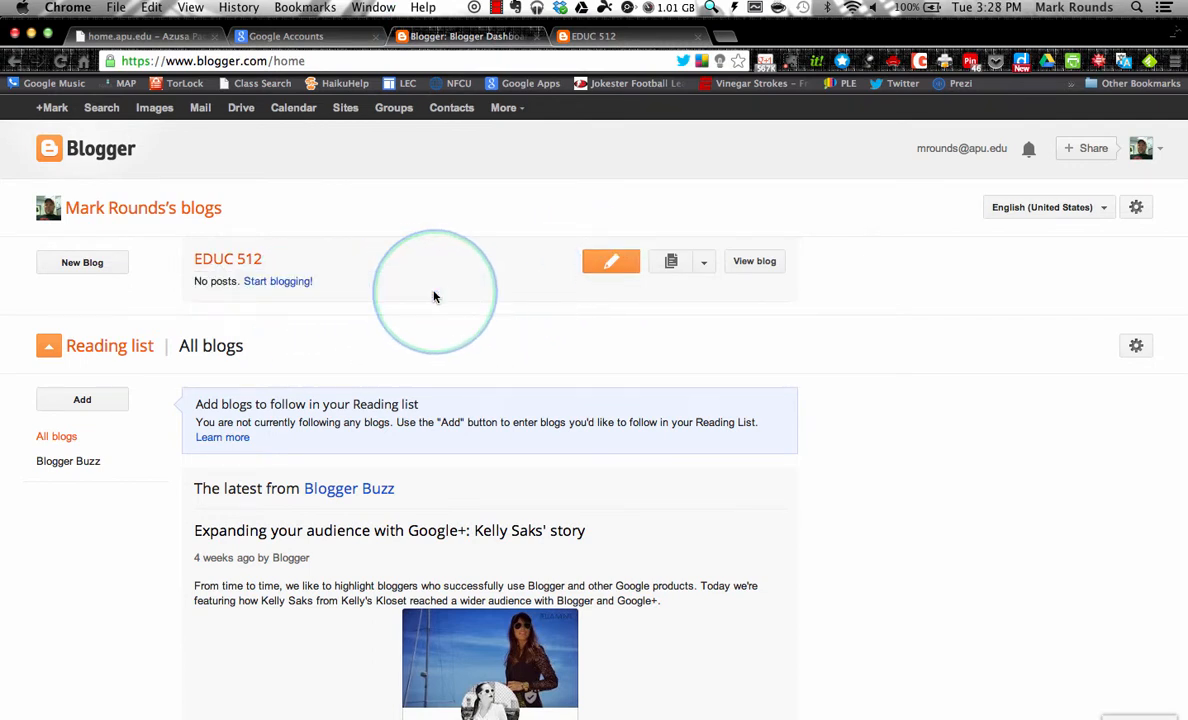
click(285, 283)
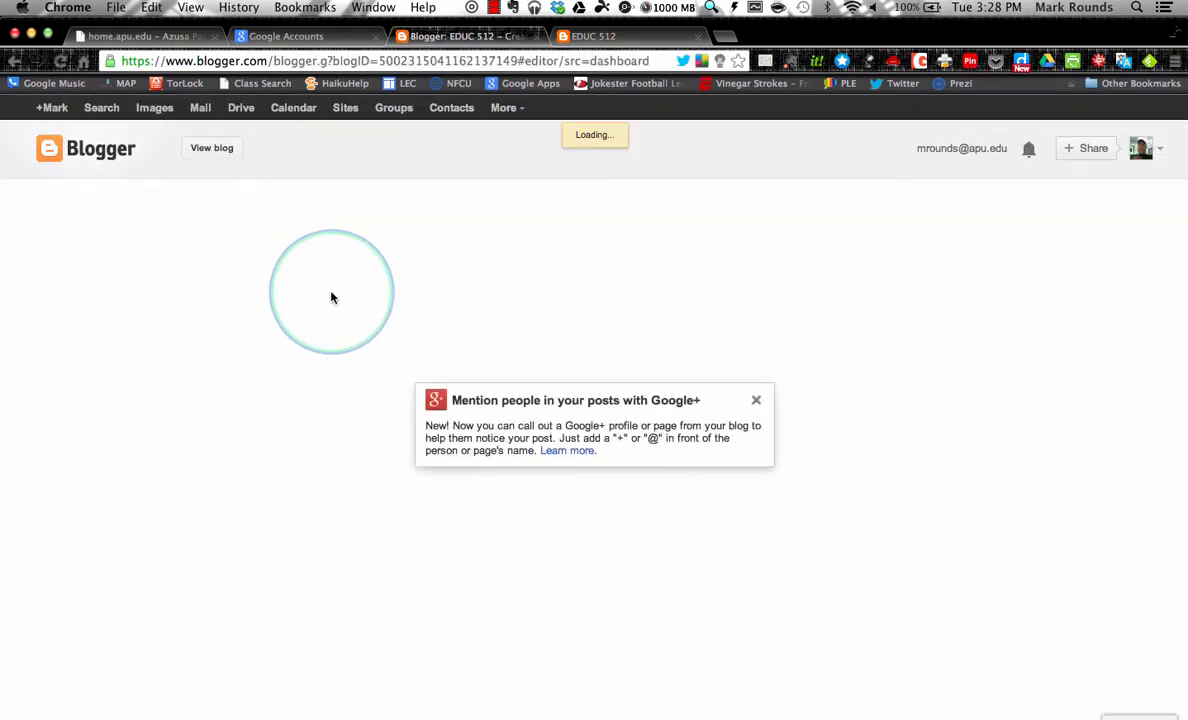
click(757, 402)
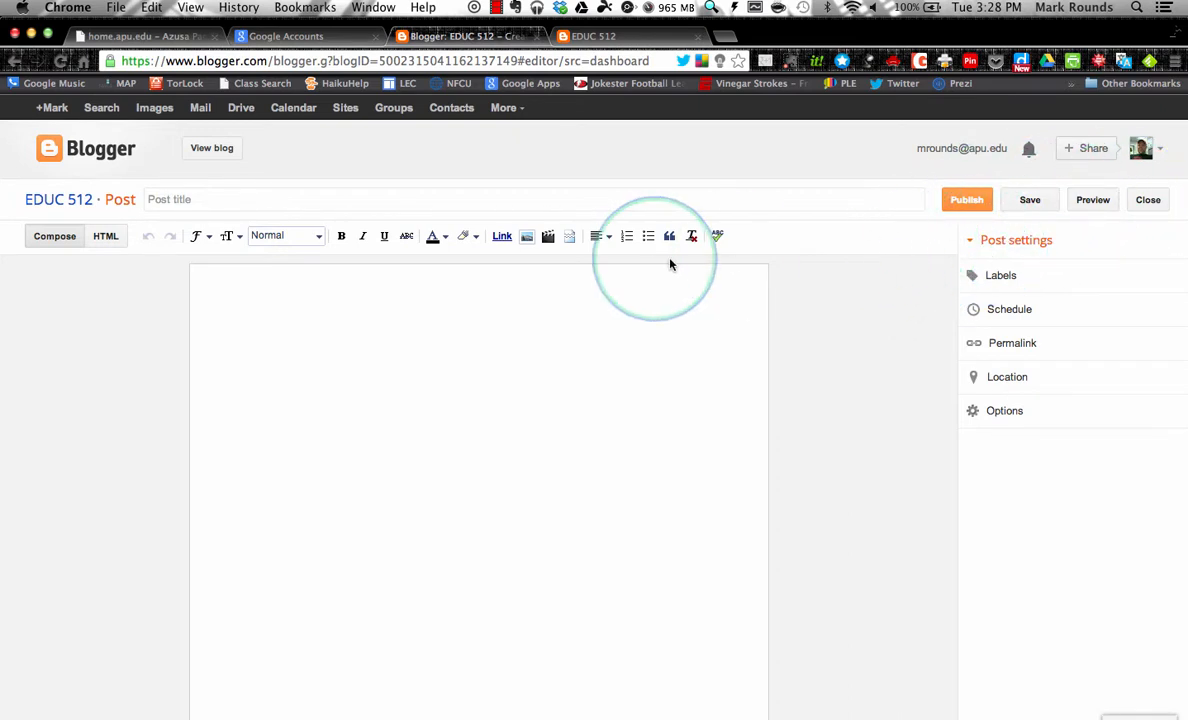
Publish the post with the title "My First Post!" and the text "Hello world!", without sharing it on Google+.
click(181, 204)
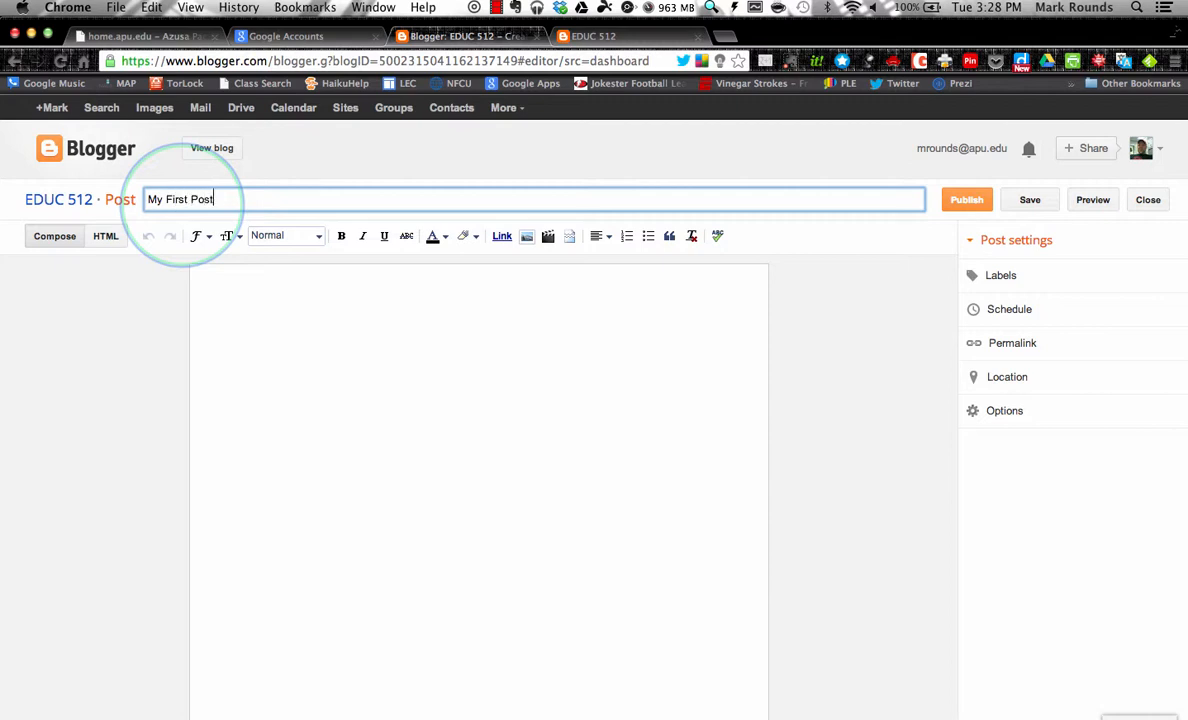
text(!)
click(270, 309)
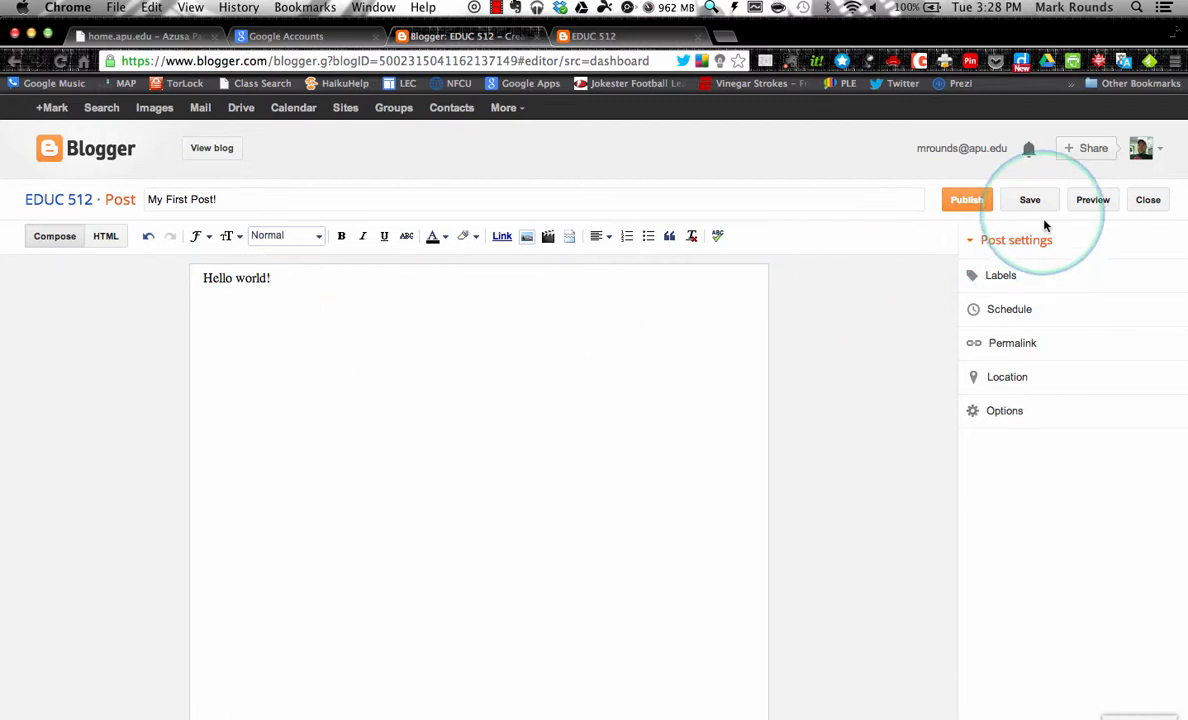
click(966, 200)
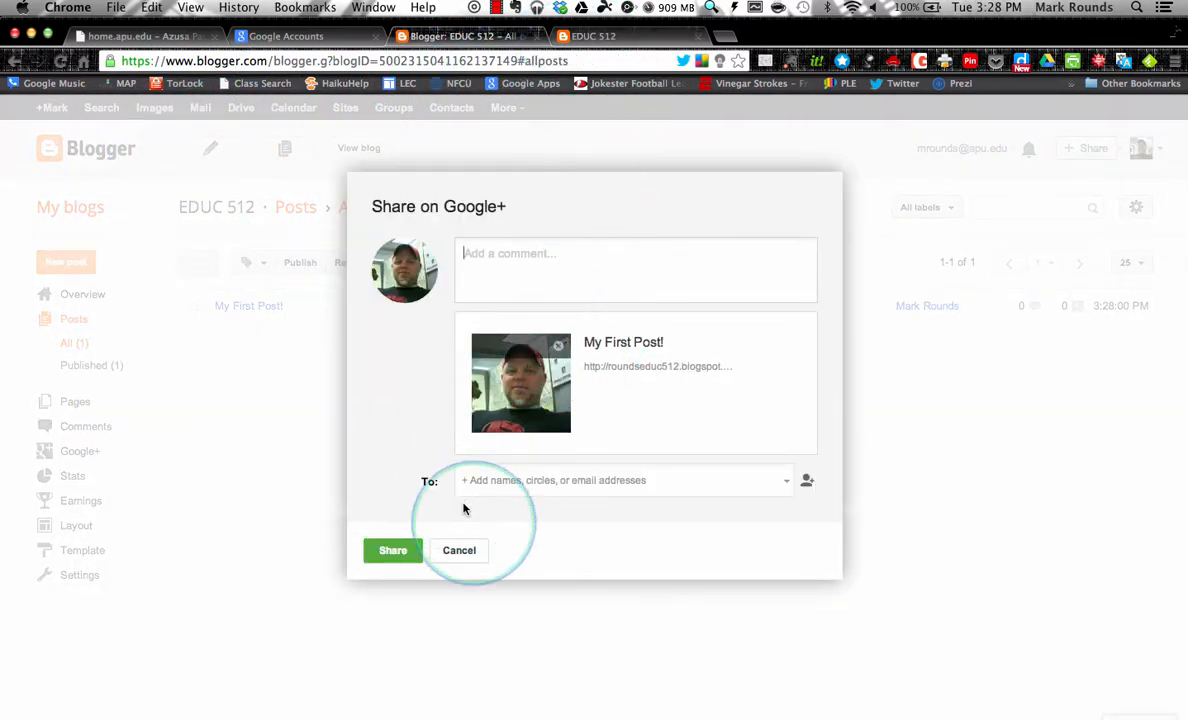
click(465, 550)
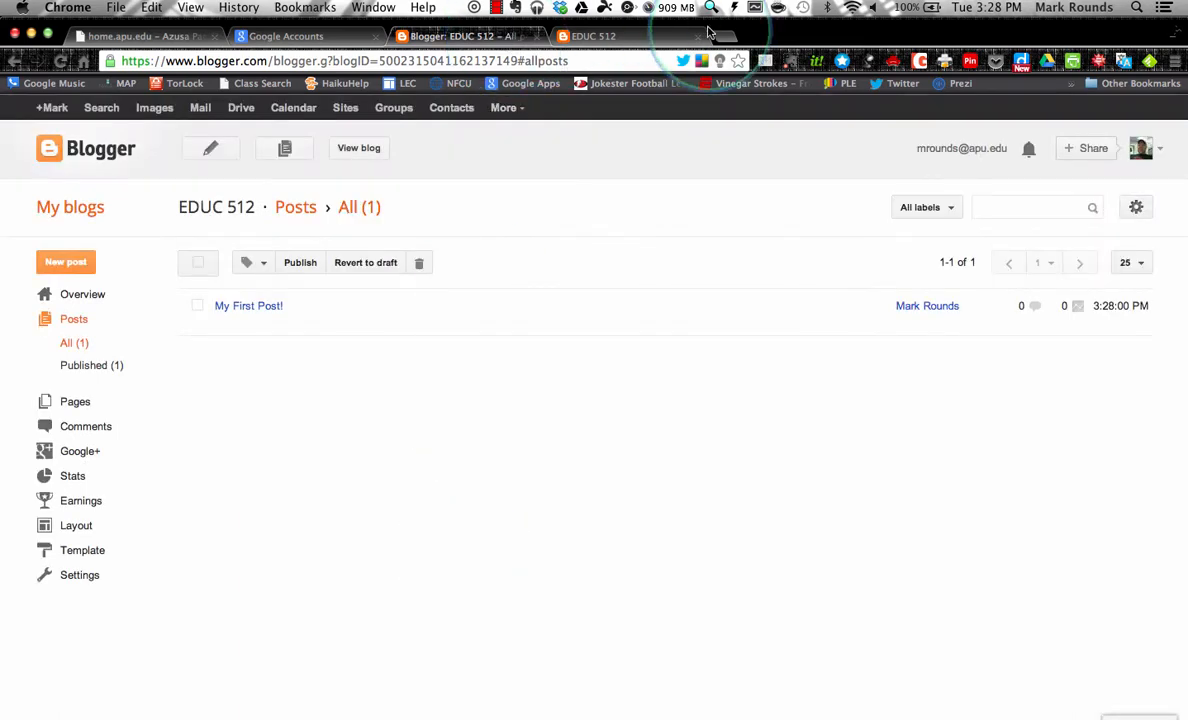
Reload the public EDUC 512 blog page to check the published post.
click(590, 38)
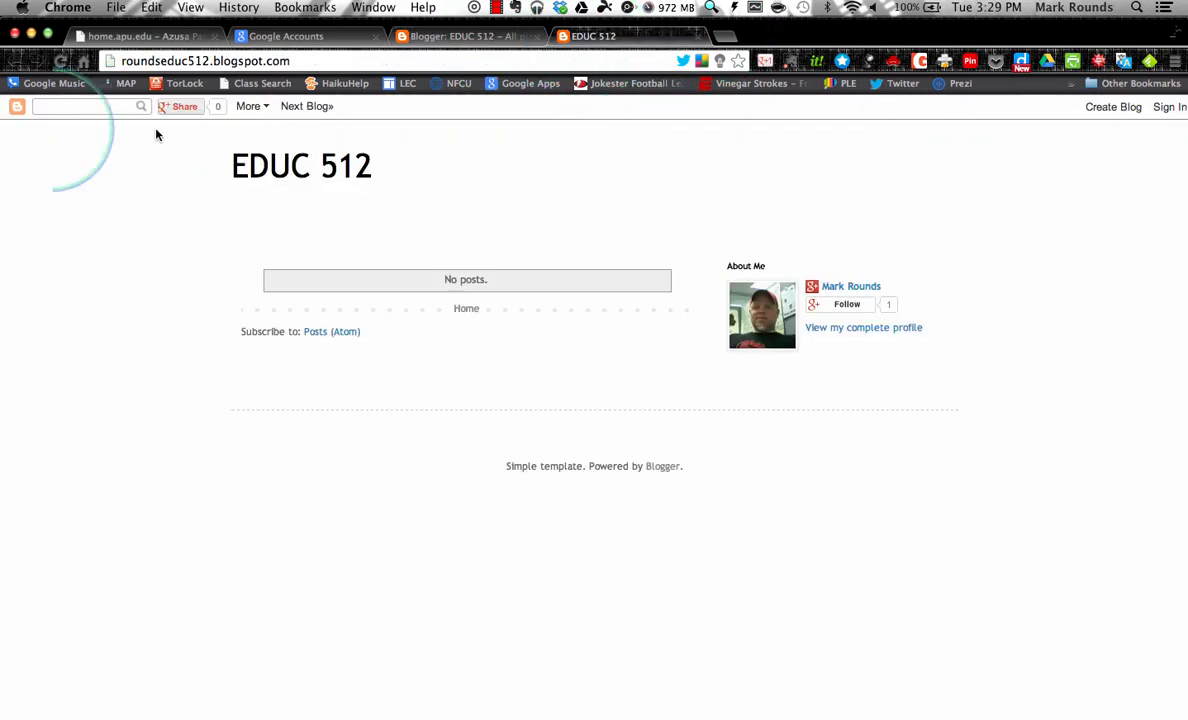
click(59, 62)
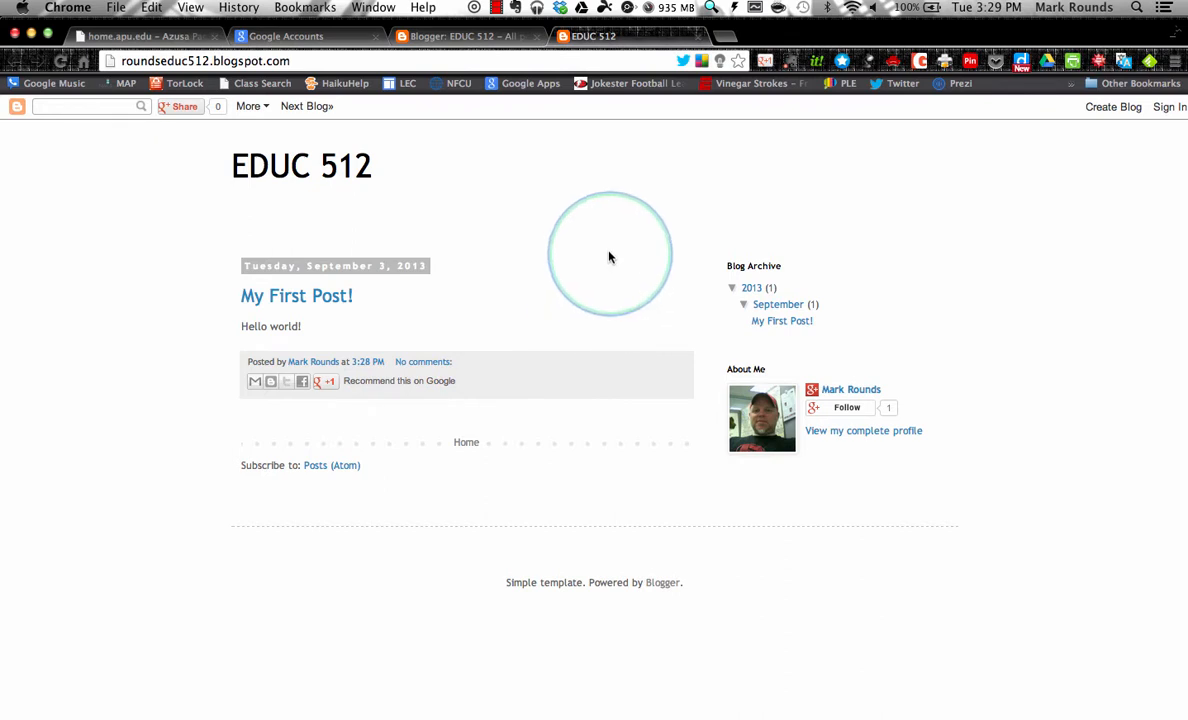
Start a new blank page in the EDUC 512 blog and title it About Me.
click(432, 37)
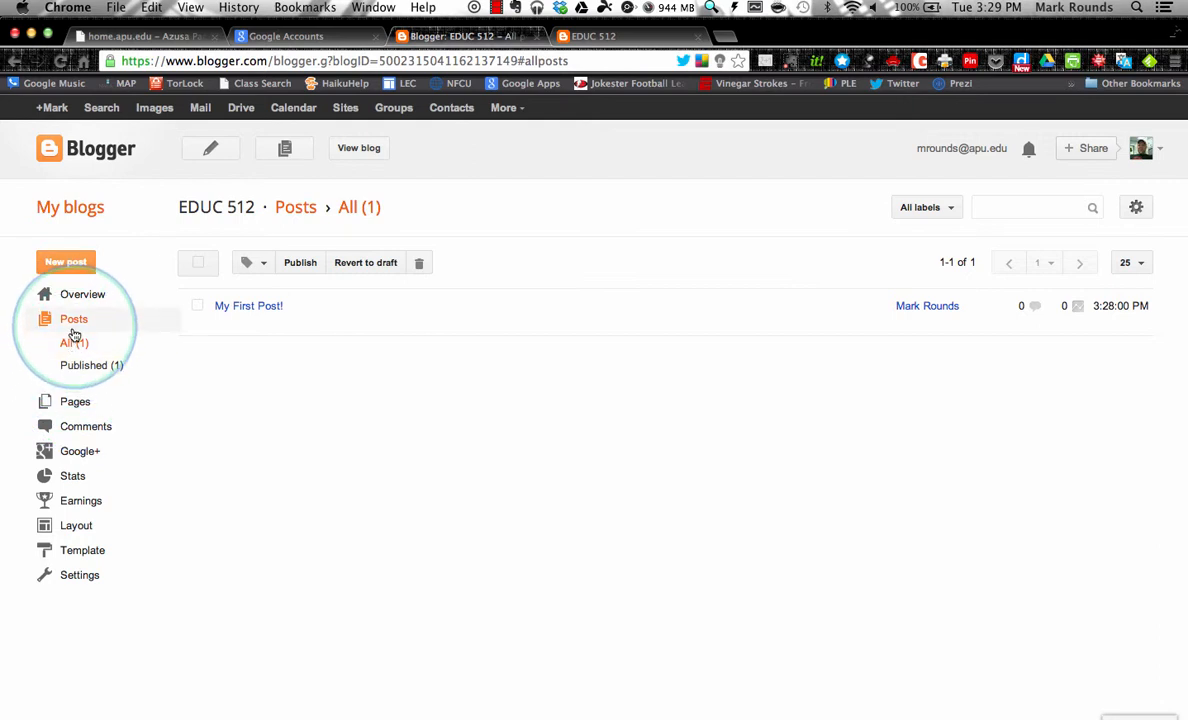
click(78, 404)
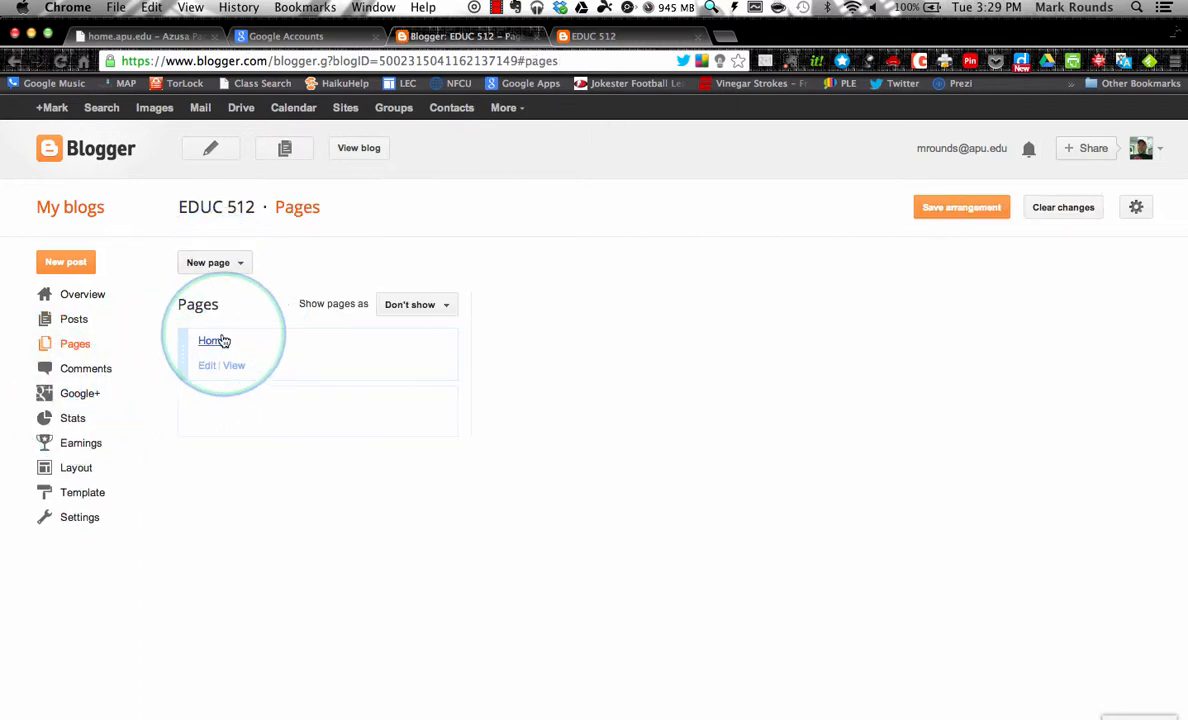
click(237, 266)
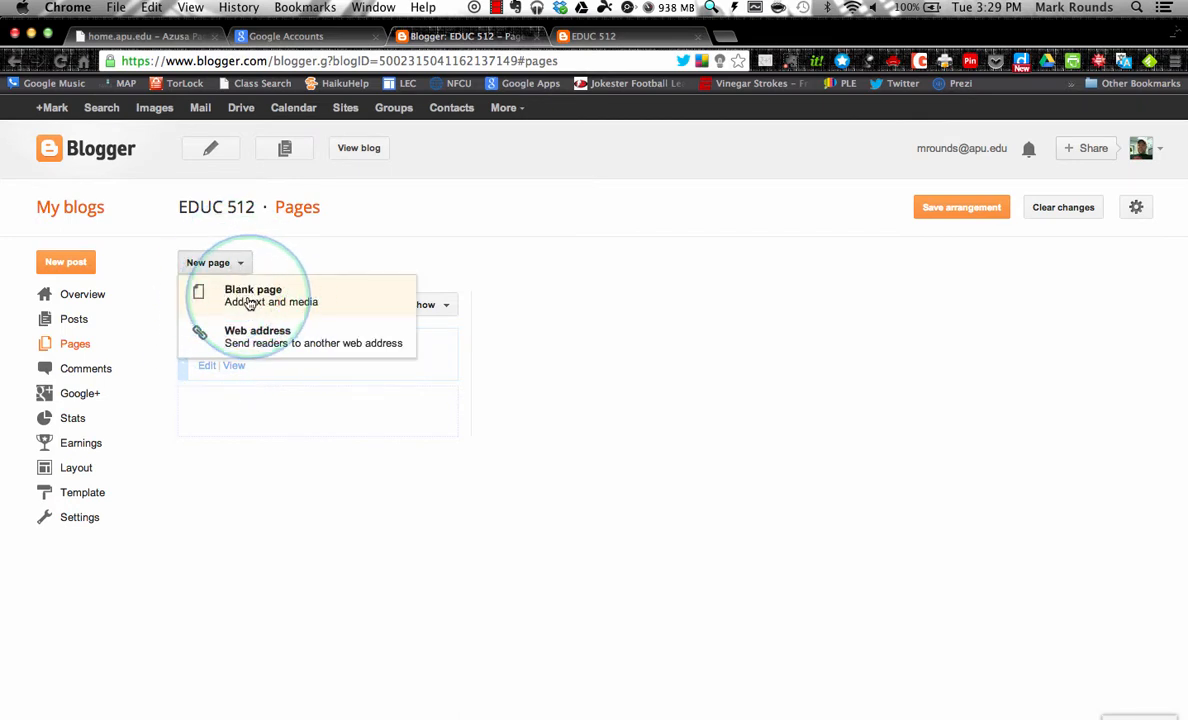
click(249, 303)
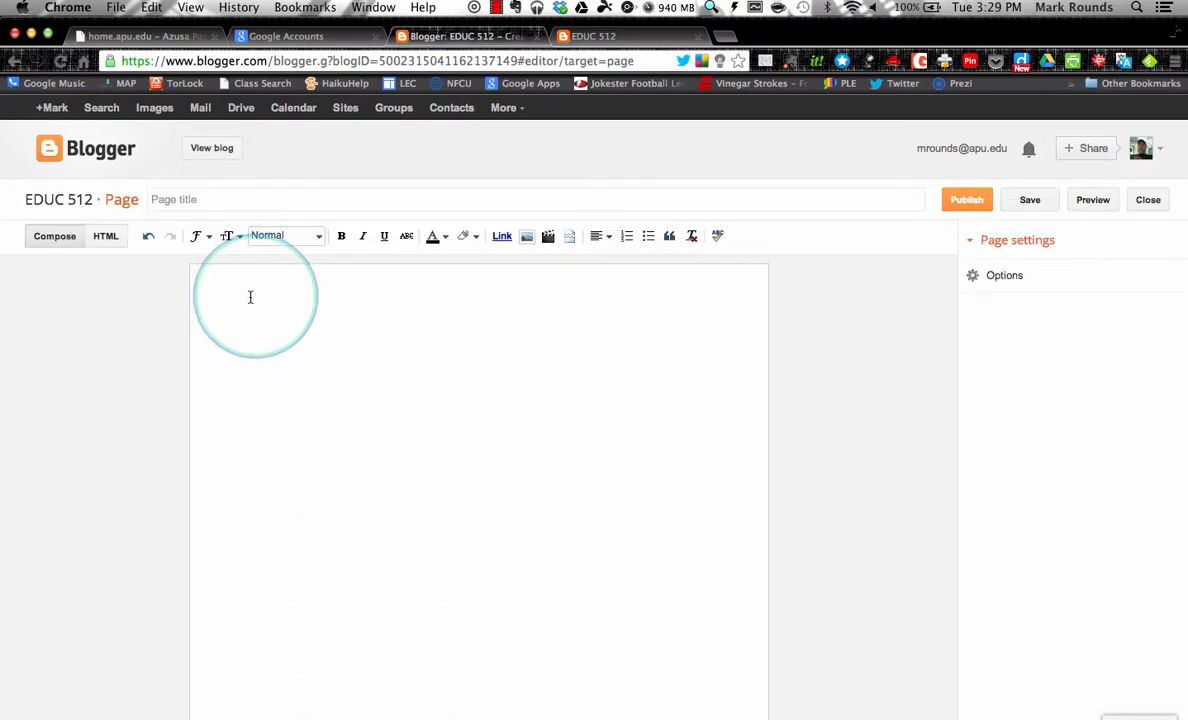
click(158, 200)
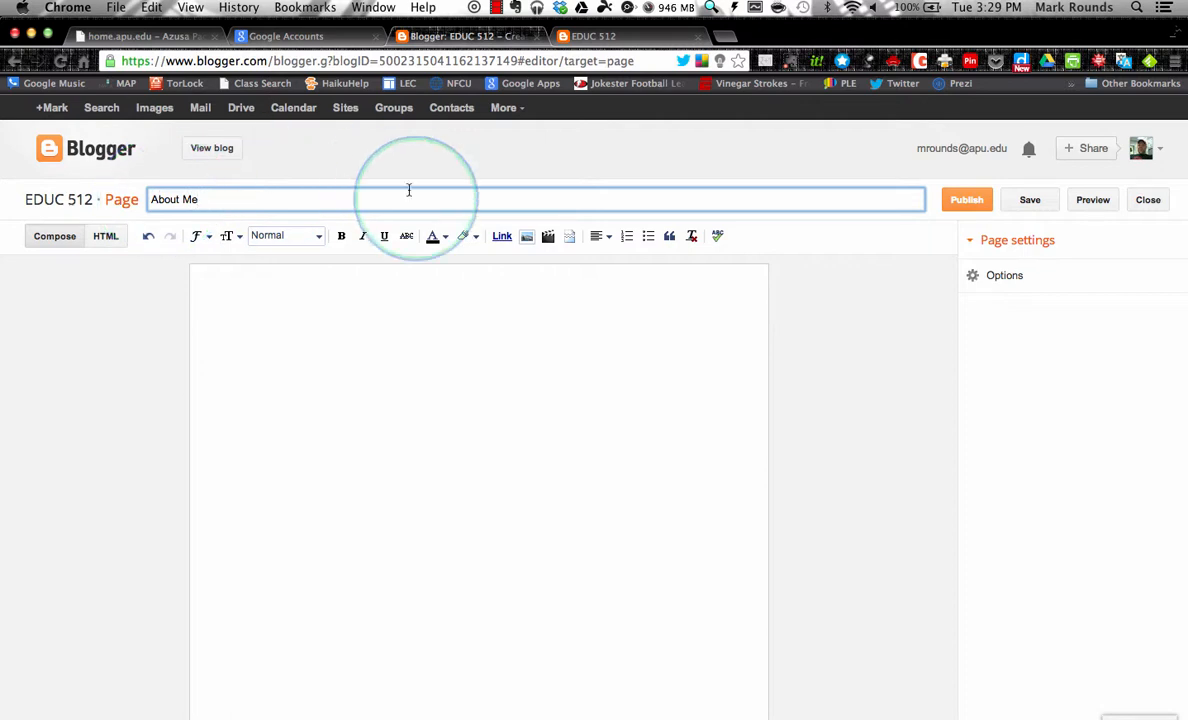
Fill the About Me page body with the three separate lines Paragraph 1, Paragraph 2 and Paragraph 3.
click(255, 284)
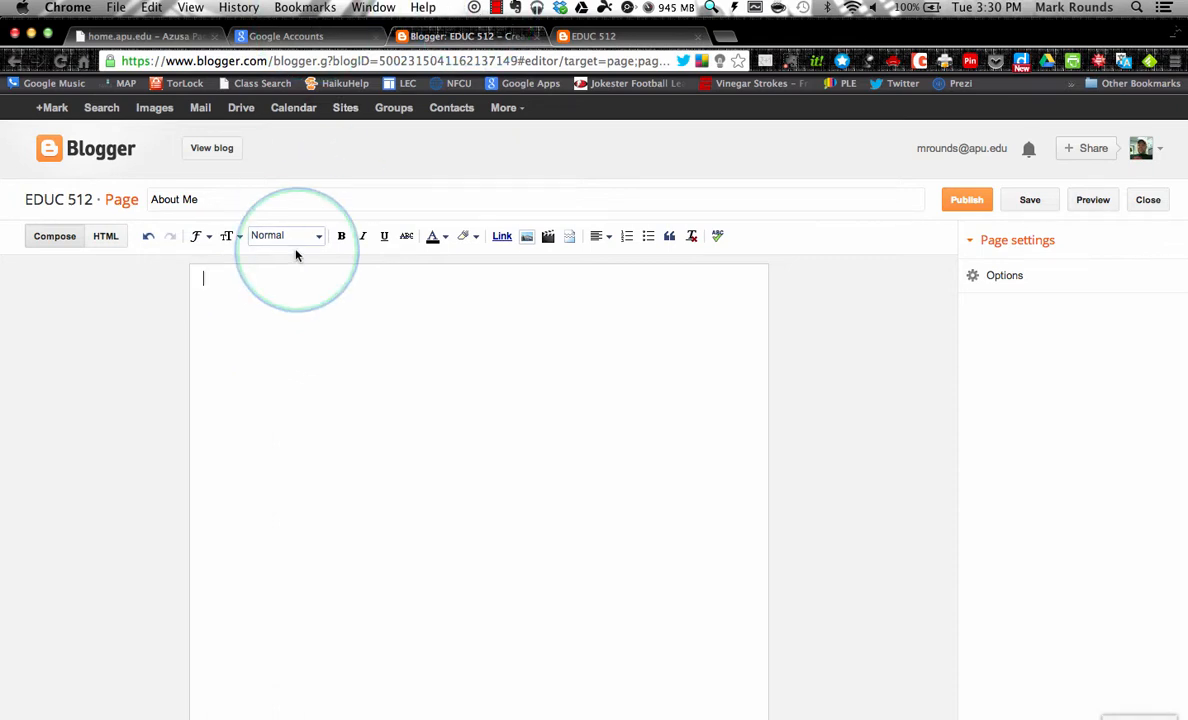
text(Paragraph 3)
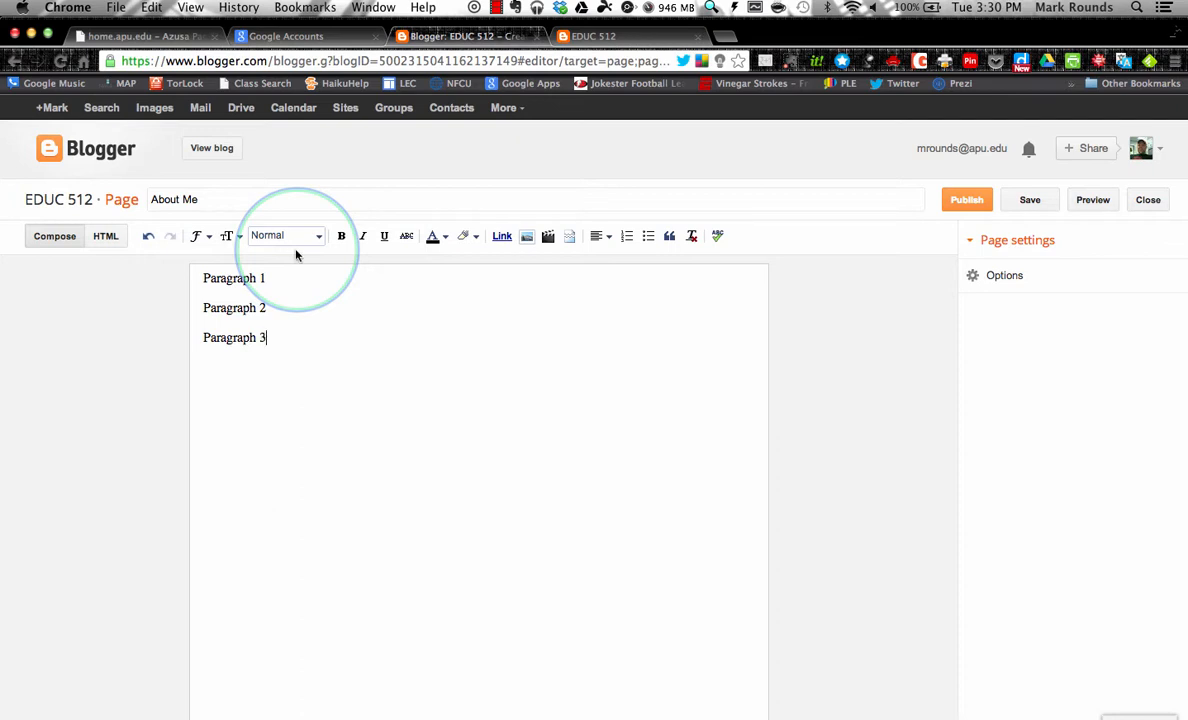
Upload the image 11387517.jpg from the Desktop and insert it into the page below the Paragraph 3 line.
click(528, 238)
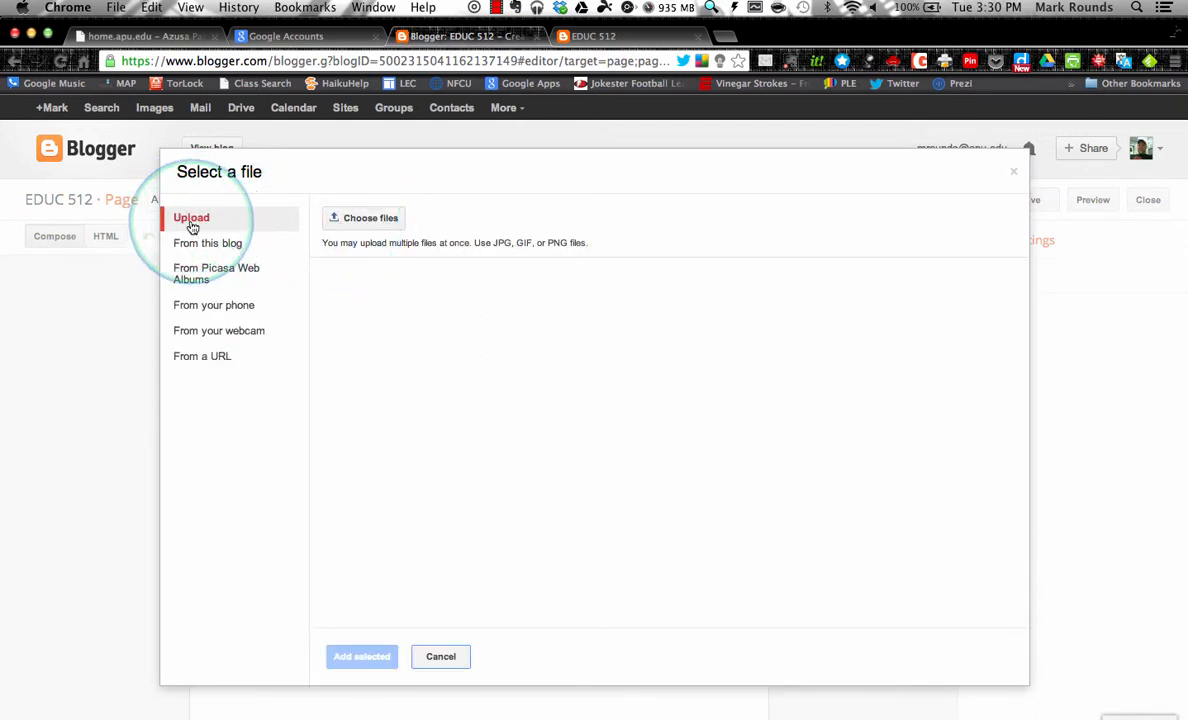
click(365, 218)
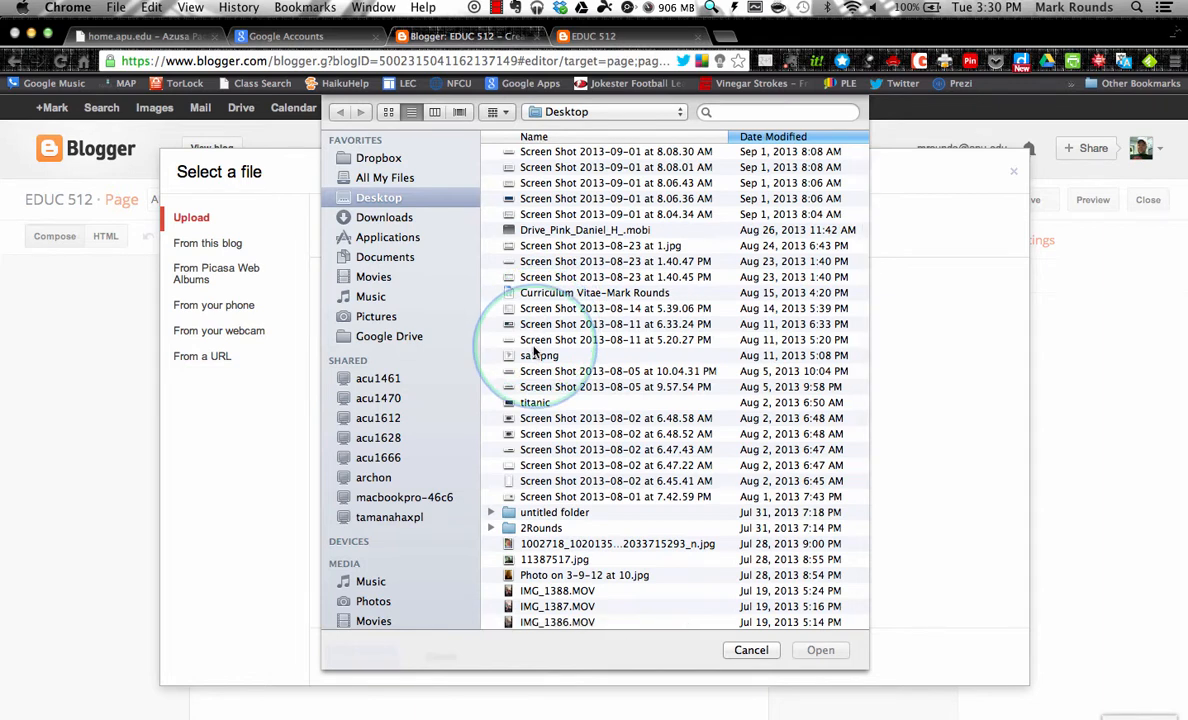
click(540, 543)
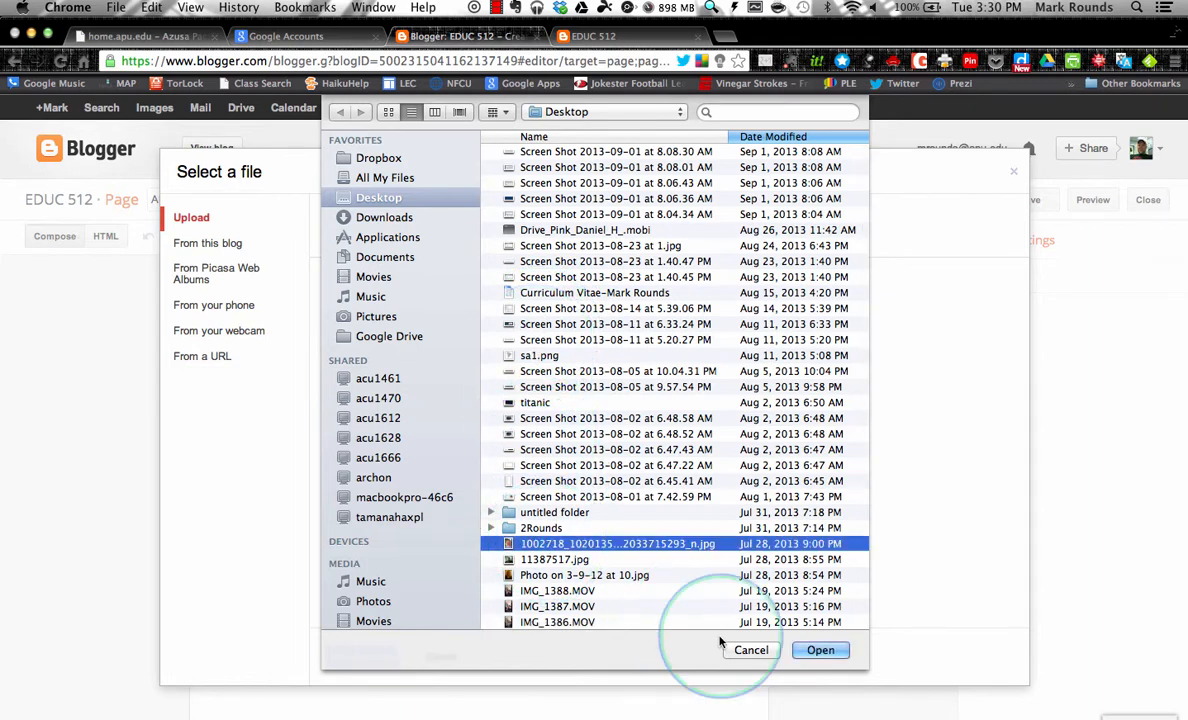
click(565, 561)
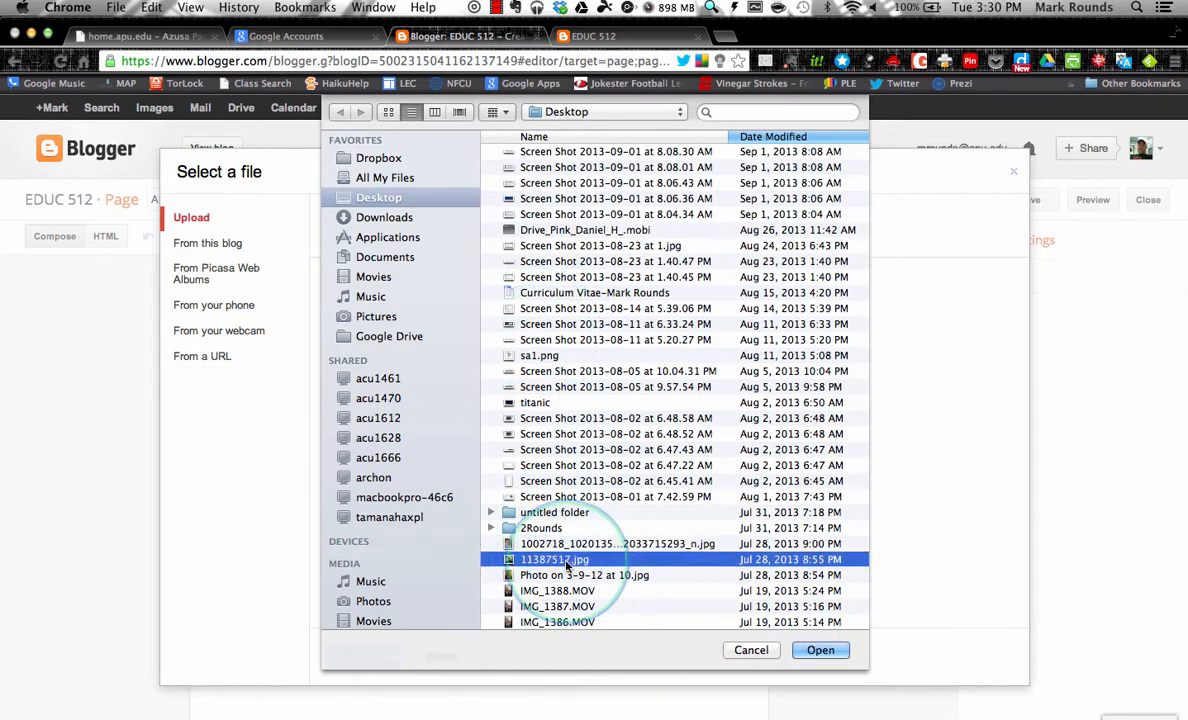
click(818, 651)
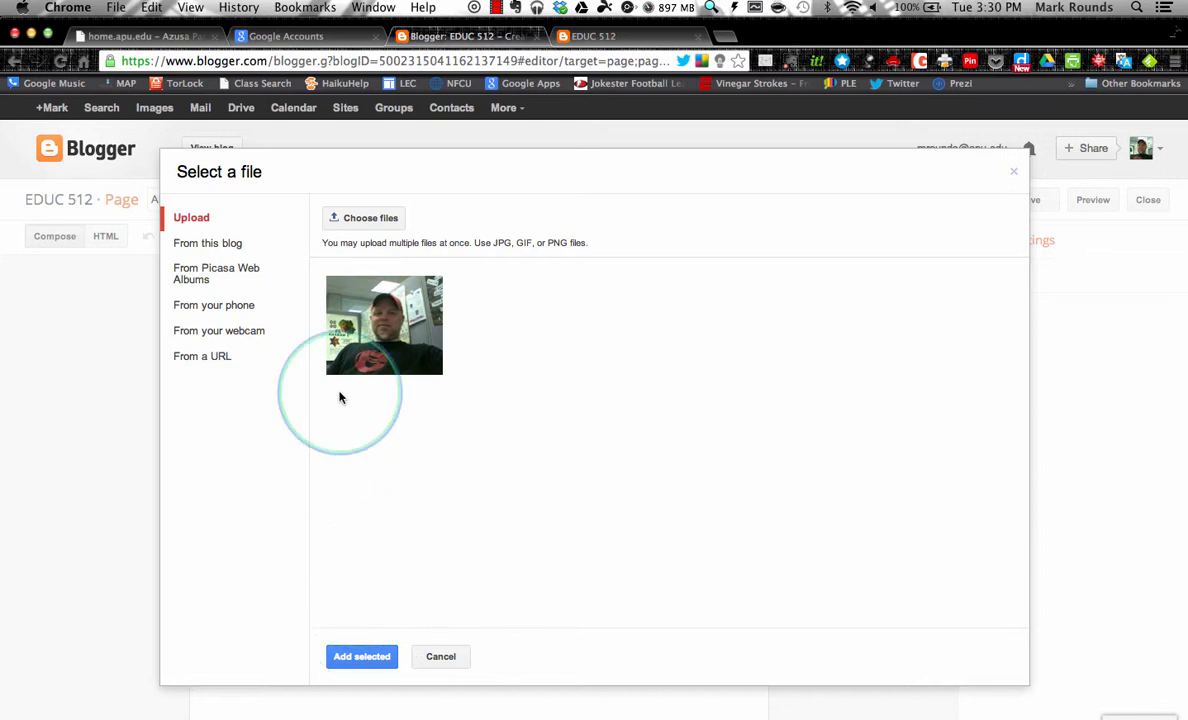
click(365, 360)
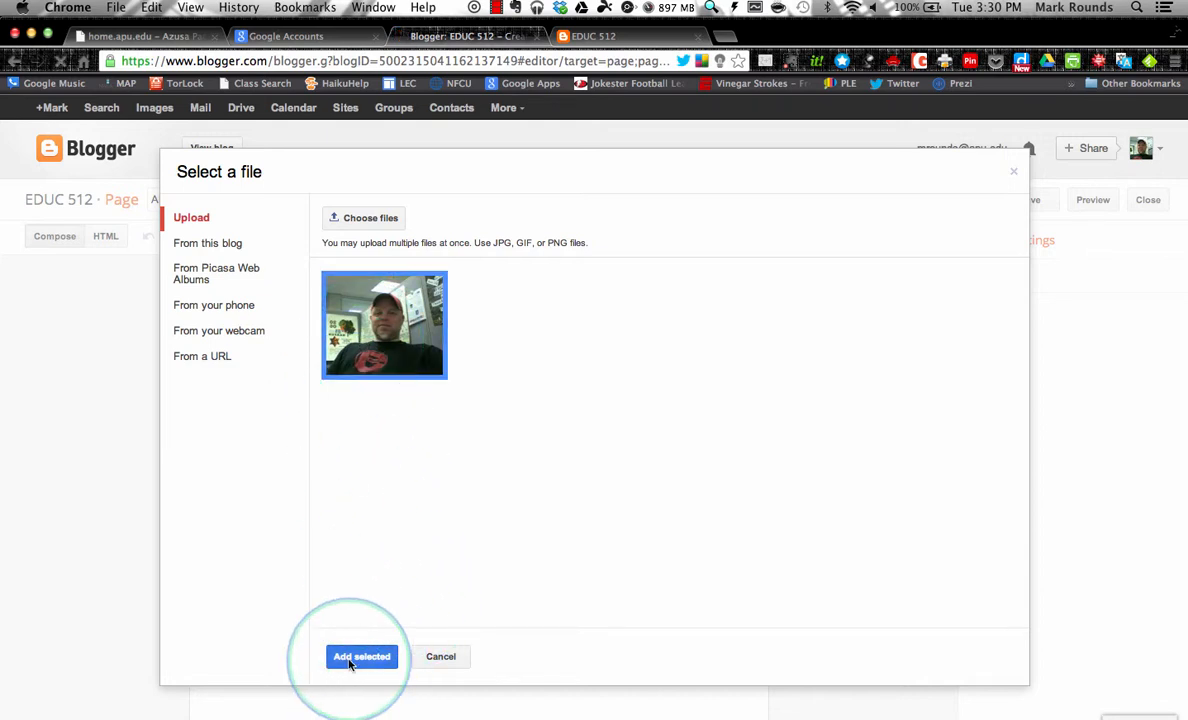
click(360, 657)
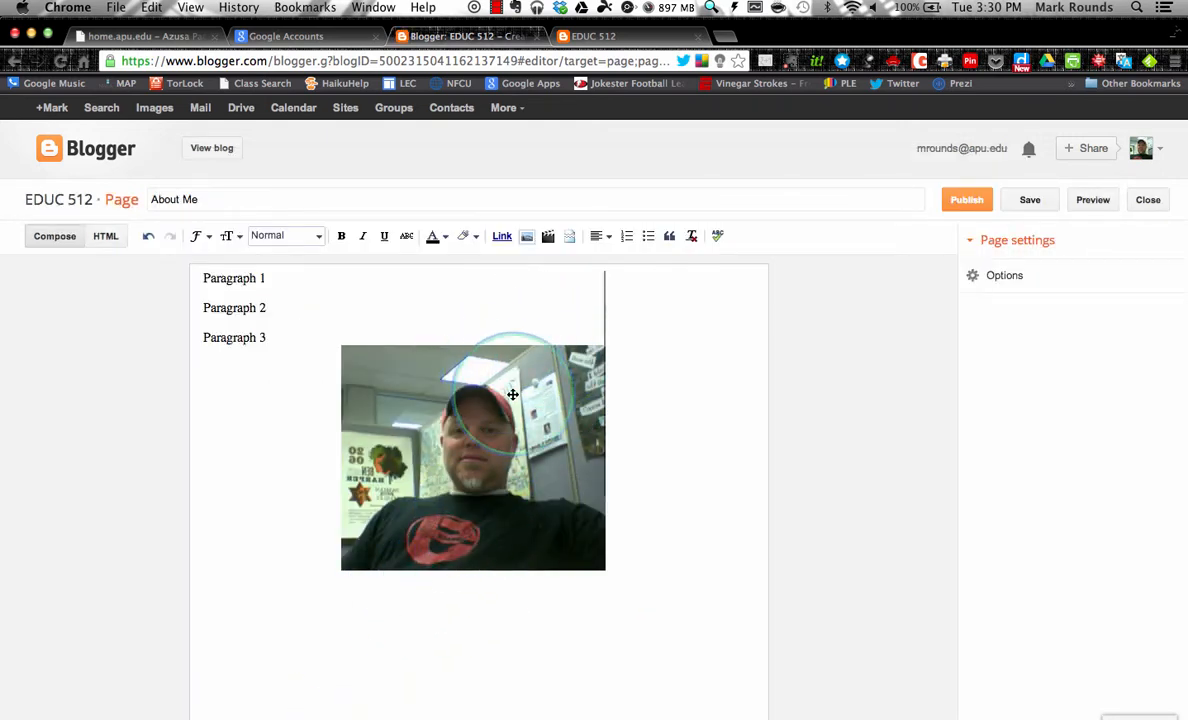
Set the inserted photo to small size with left alignment, and publish the About Me page.
click(514, 424)
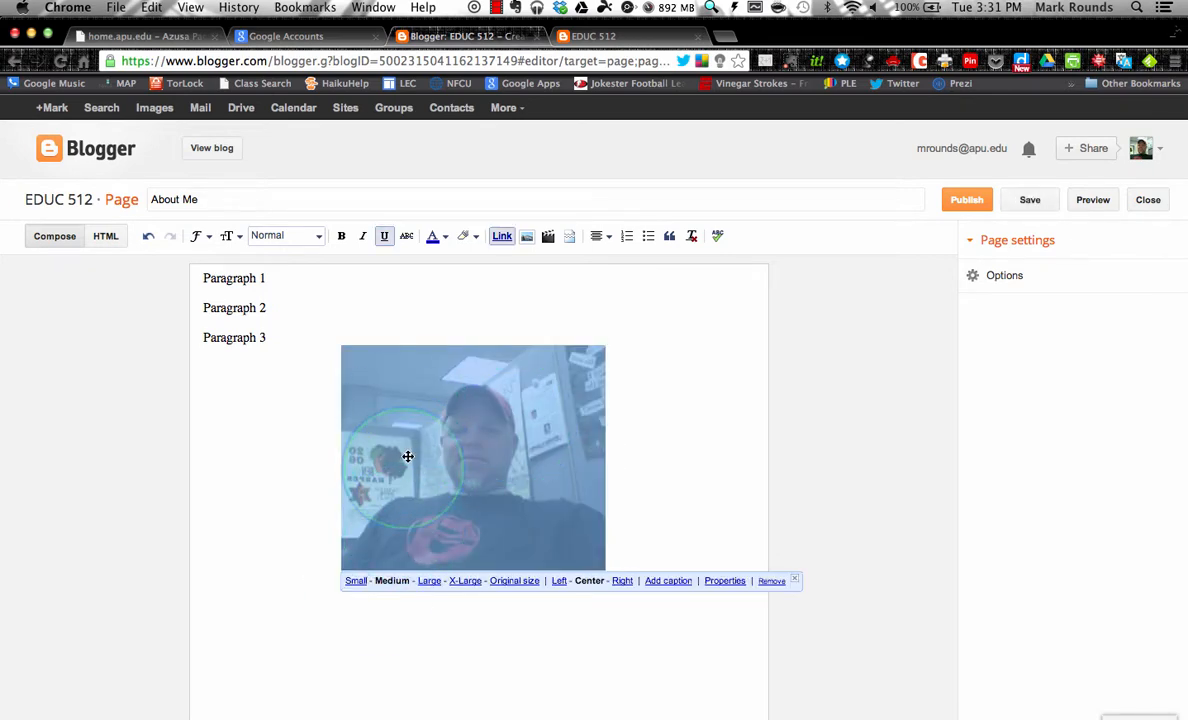
click(368, 580)
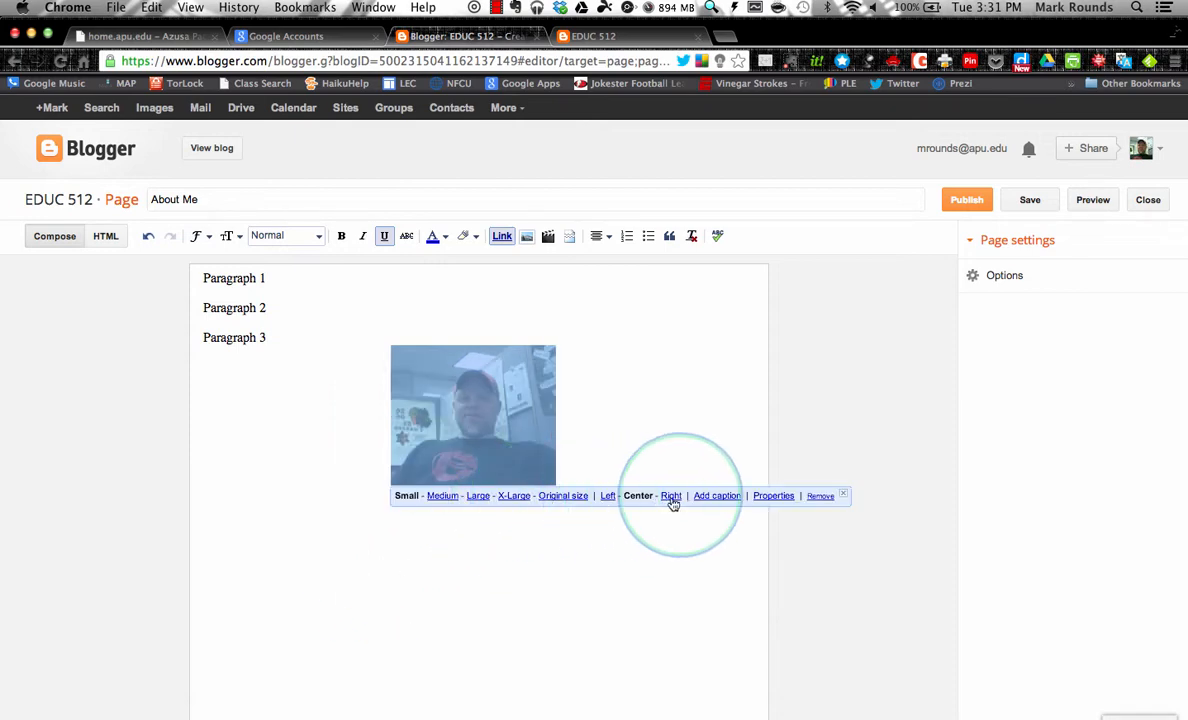
click(609, 497)
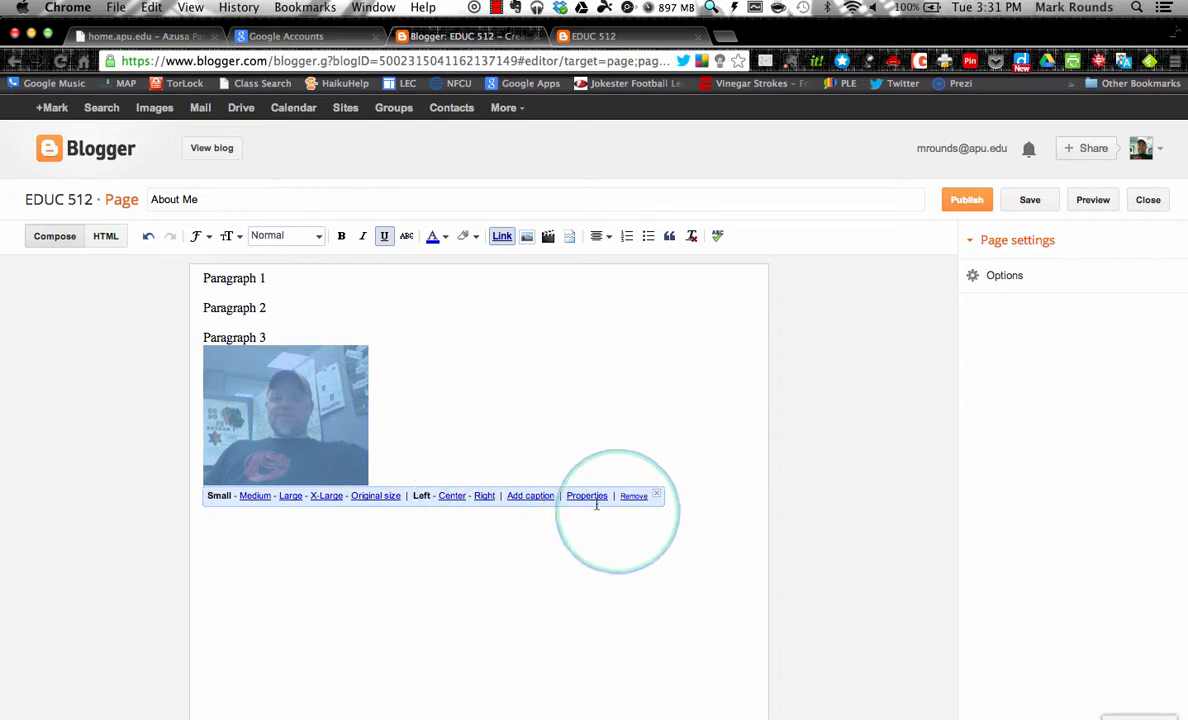
click(575, 450)
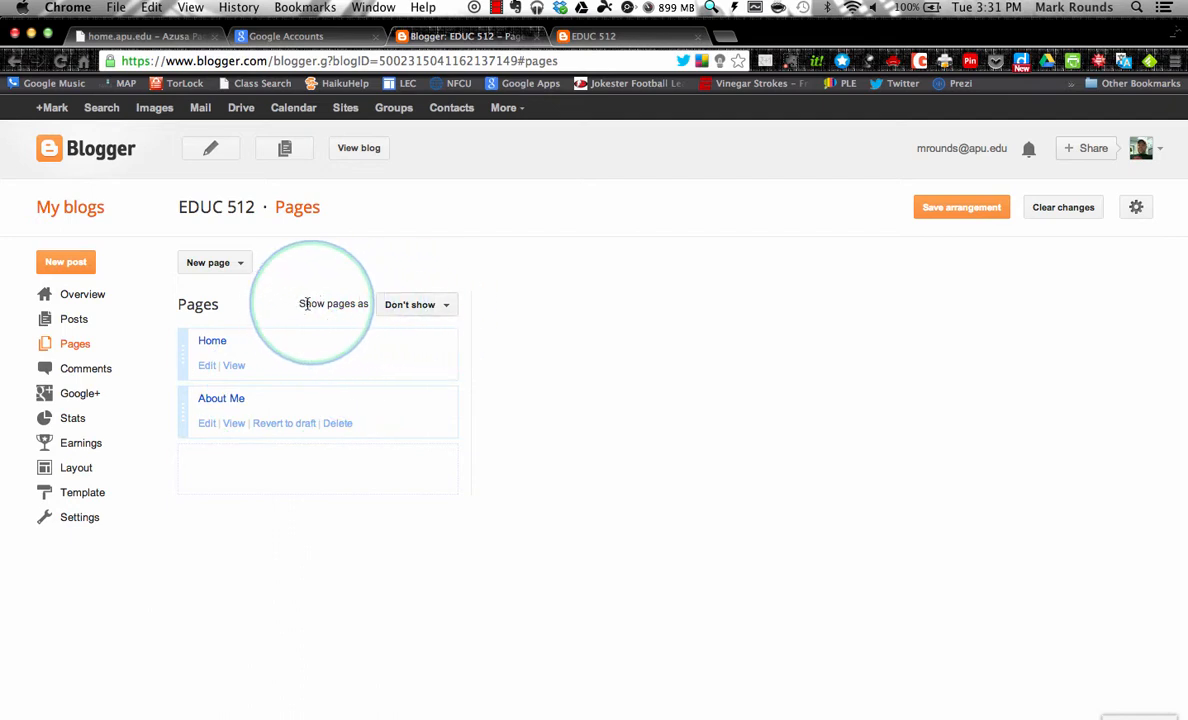
Show the blog's pages as top tabs and save the page arrangement.
click(450, 313)
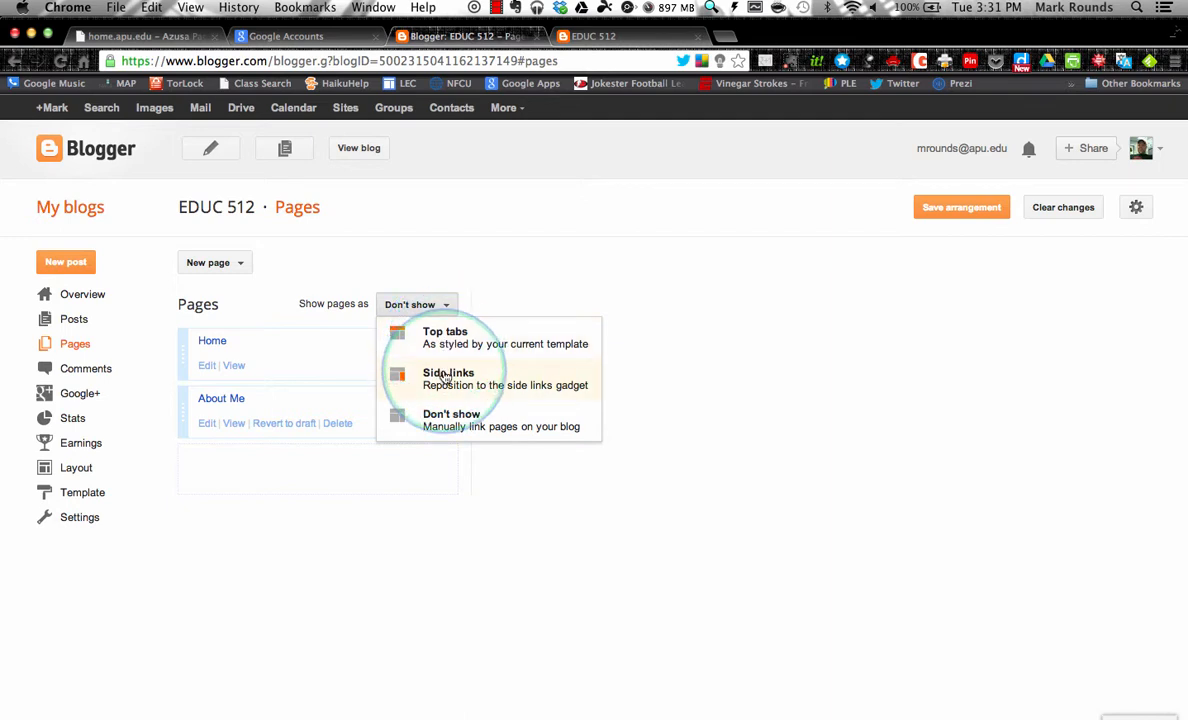
click(445, 342)
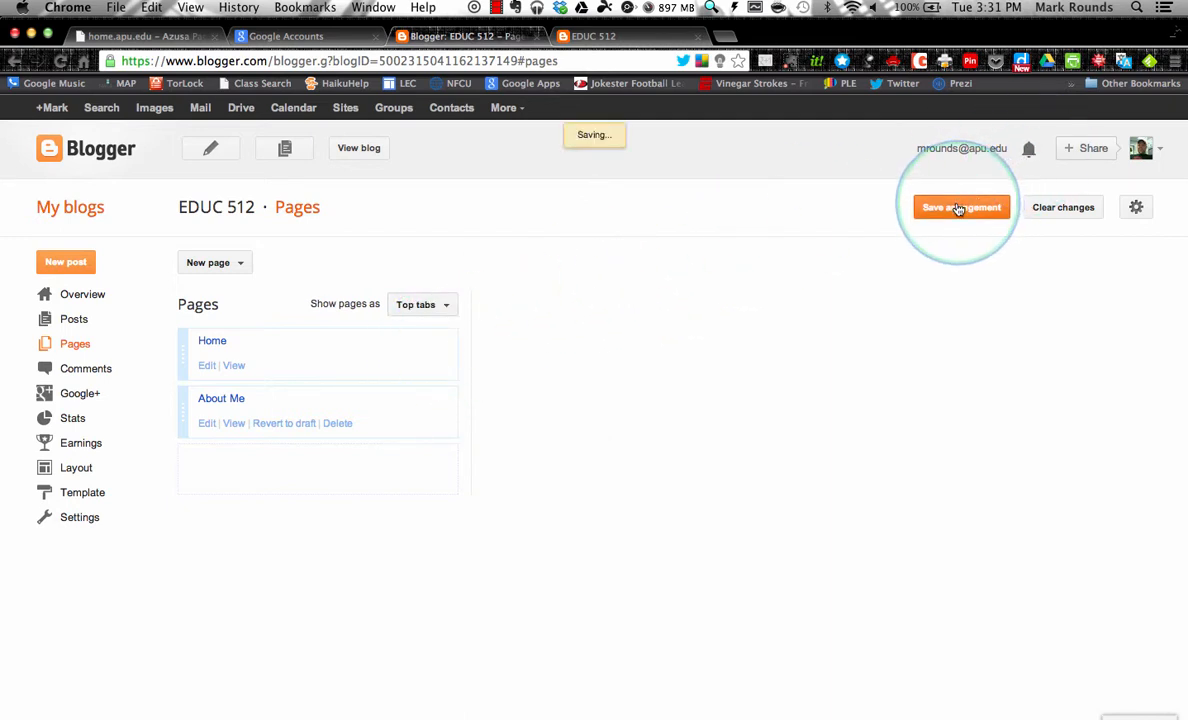
Open the About Me page on the public EDUC 512 blog and copy its web address.
click(594, 36)
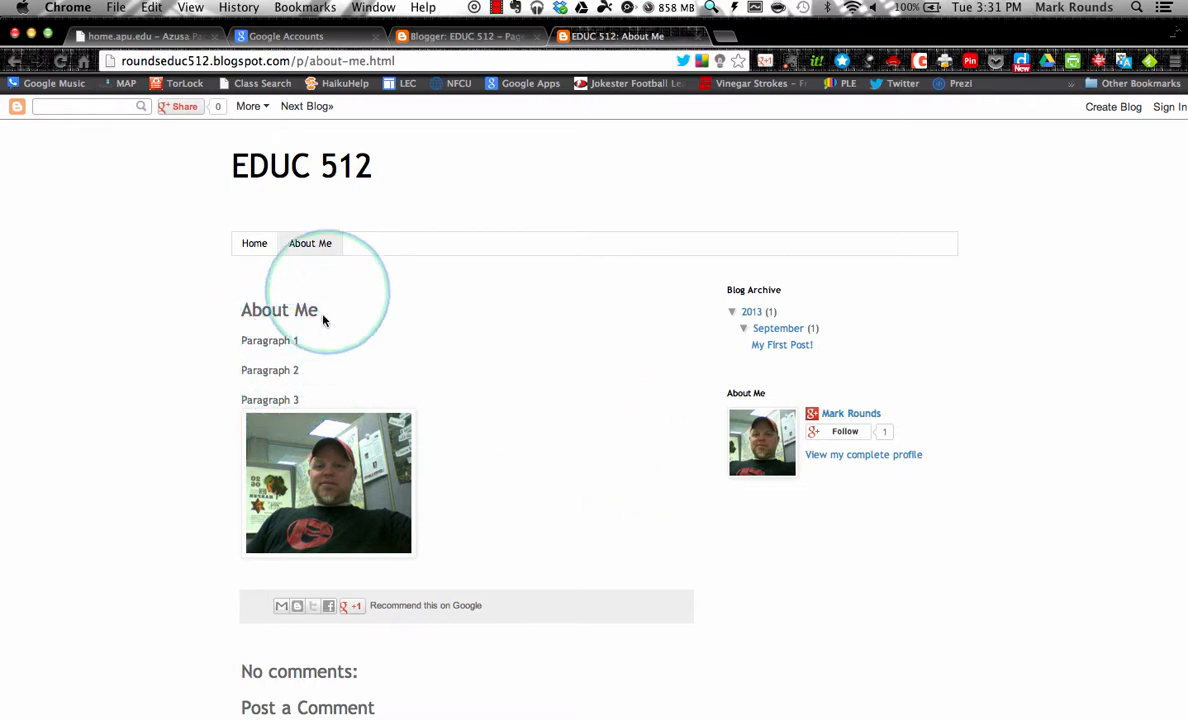
click(121, 61)
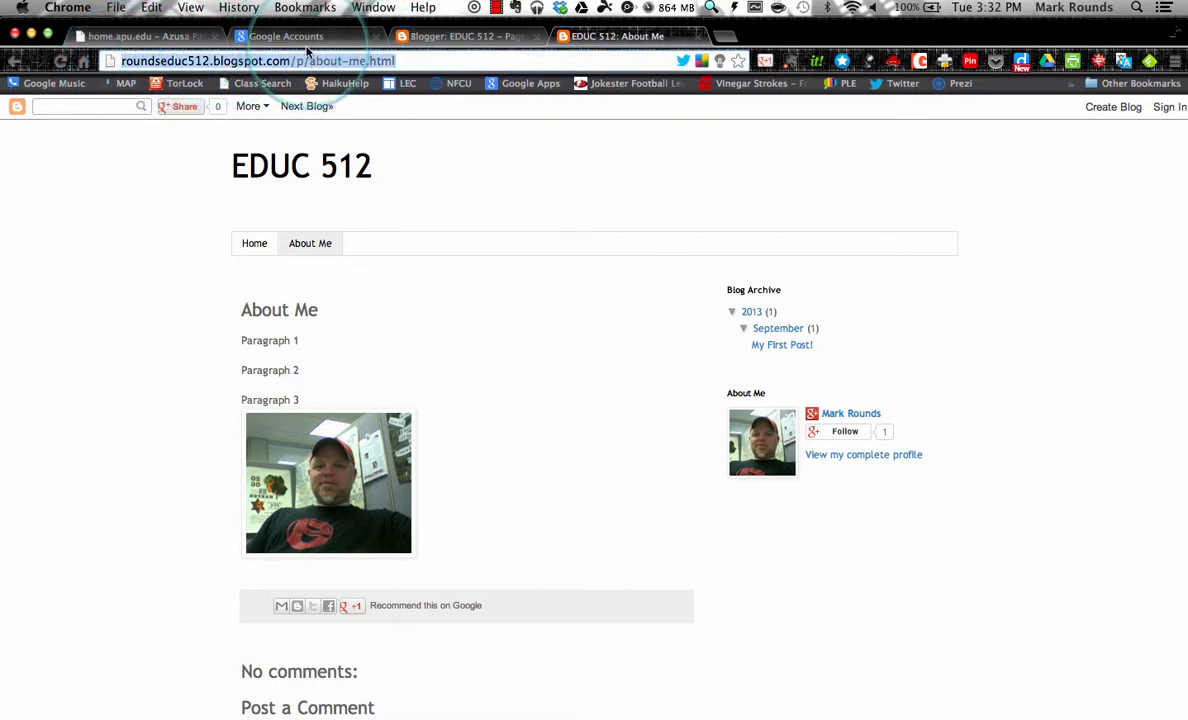
right_click(187, 62)
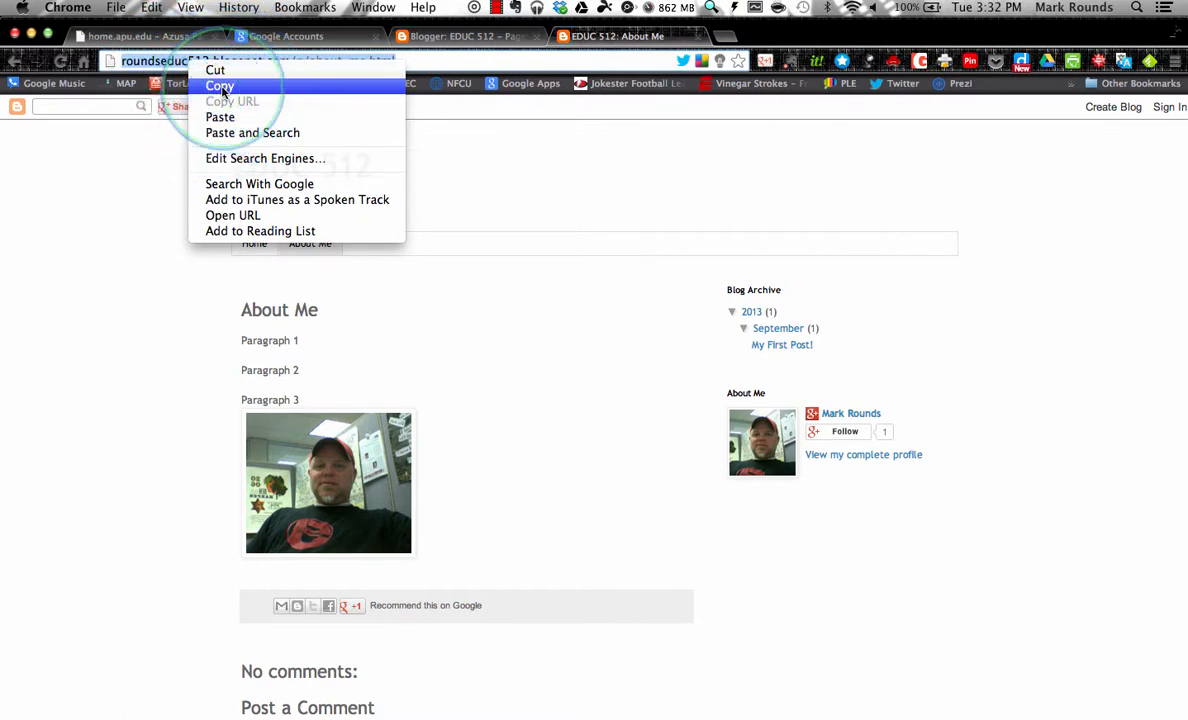
click(222, 88)
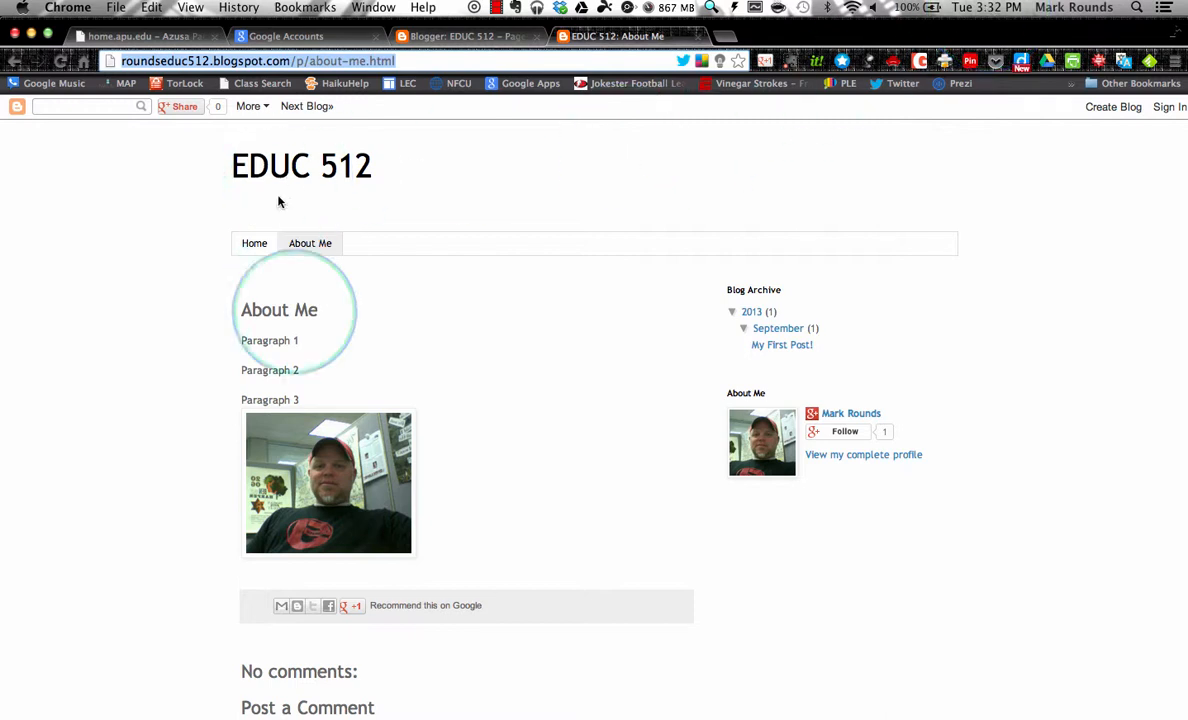
click(494, 10)
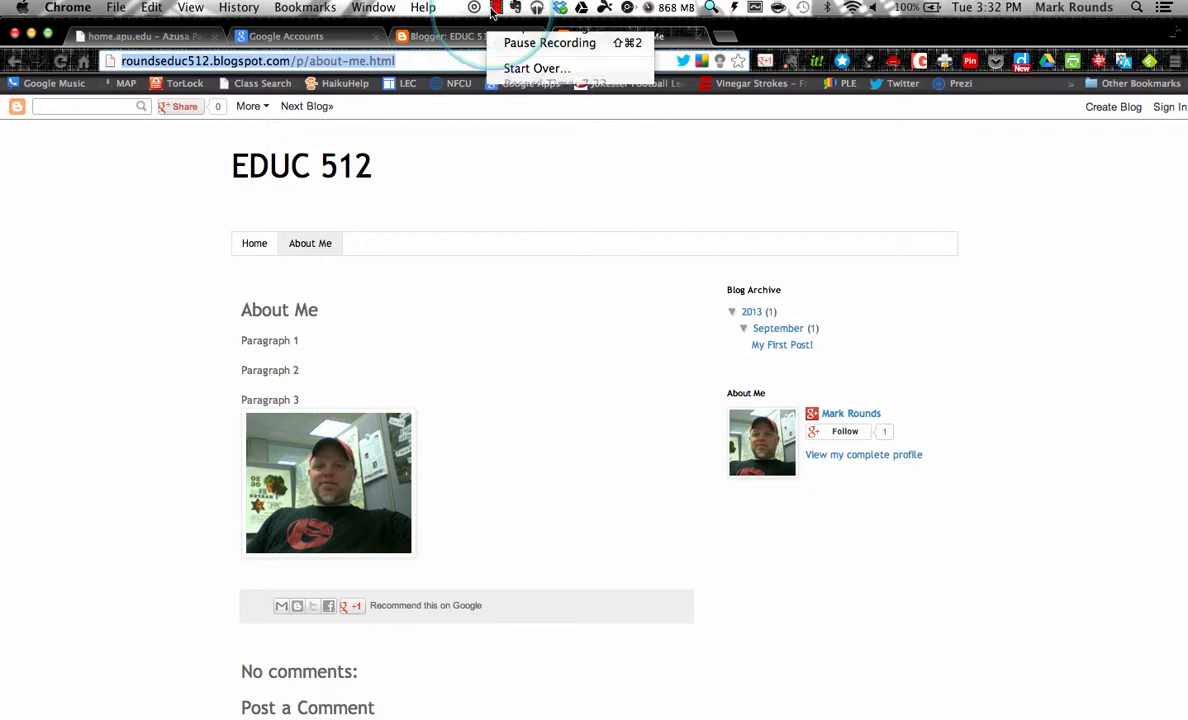